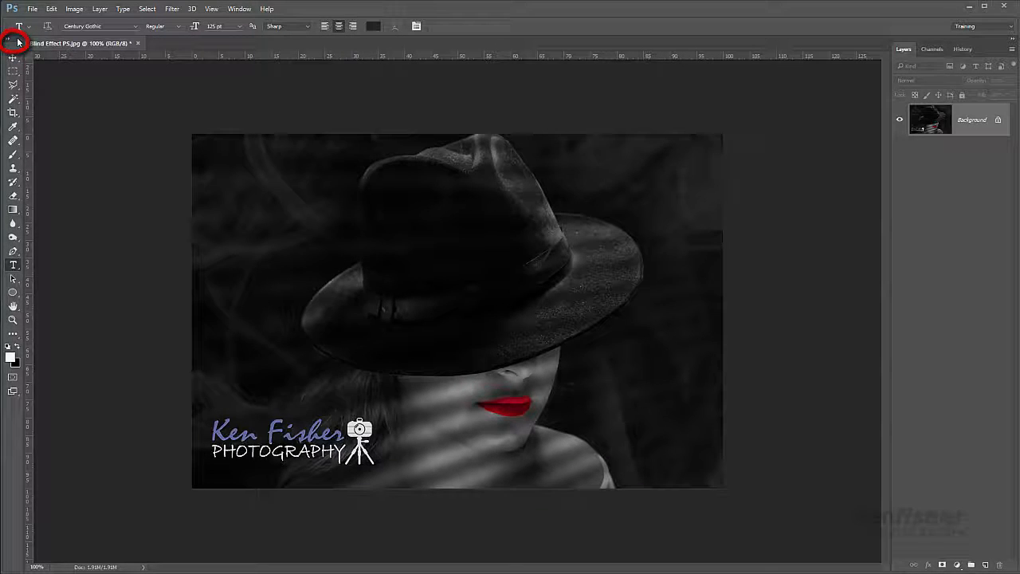
- Float the toolbox free over the workspace and toggle it between a two-column and a single-column layout
{"action": "left_click_drag", "start_coordinate": [18, 41], "coordinate": [86, 102]}
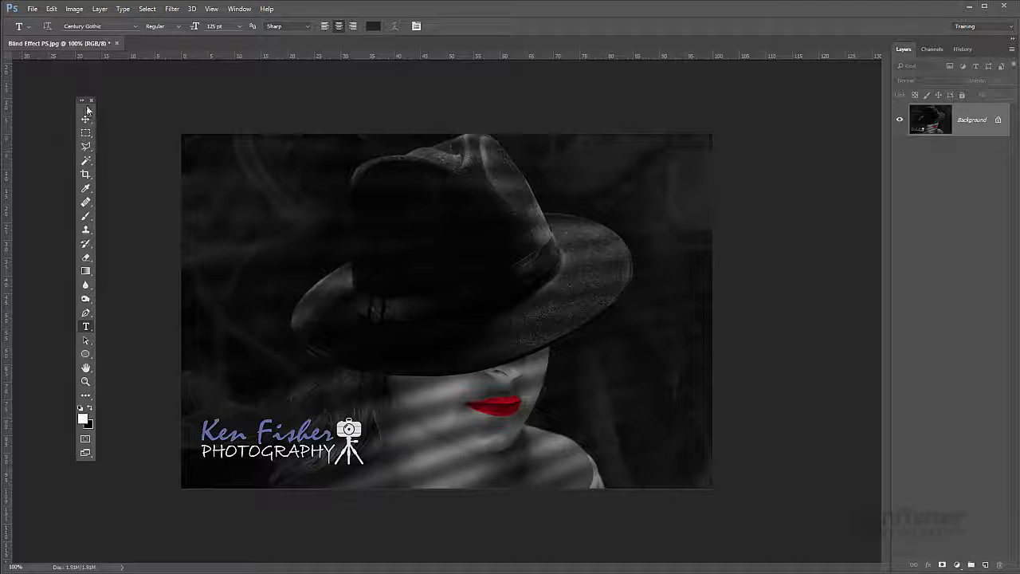
{"action": "mouse_move", "coordinate": [86, 107]}
{"action": "left_mouse_down"}
{"action": "mouse_move", "coordinate": [364, 140]}
{"action": "mouse_move", "coordinate": [796, 118]}
{"action": "mouse_move", "coordinate": [890, 84]}
{"action": "mouse_move", "coordinate": [501, 102]}
{"action": "mouse_move", "coordinate": [79, 90]}
{"action": "left_mouse_up"}
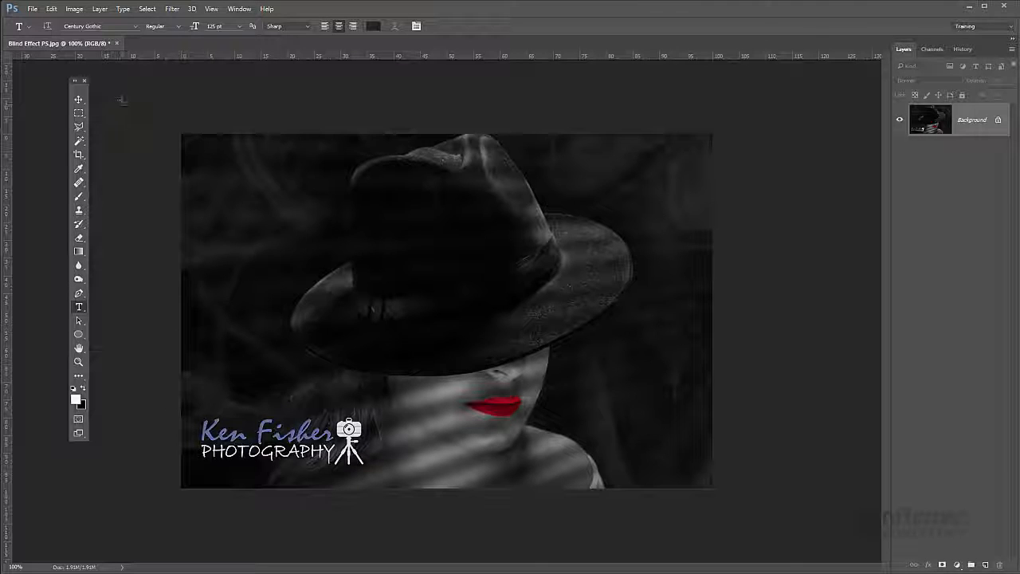
{"action": "left_click", "coordinate": [75, 83]}
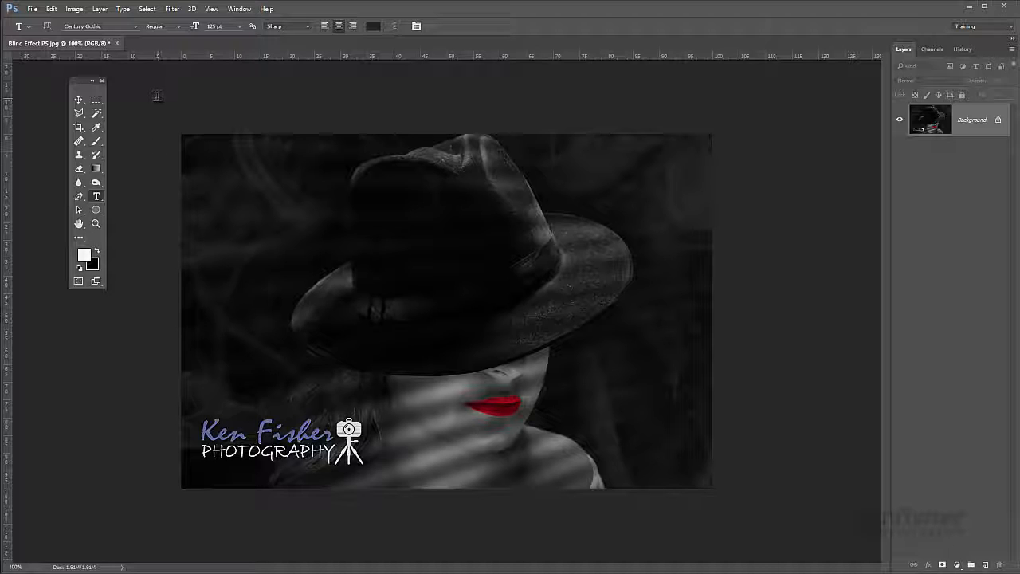
{"action": "left_click", "coordinate": [94, 82]}
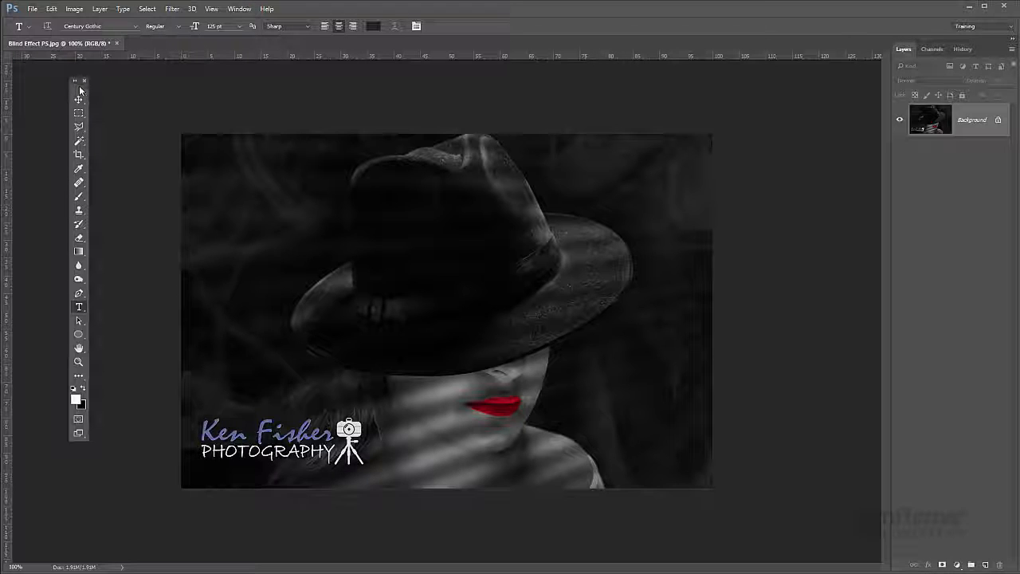
- Dock the floating toolbox back along the edge of the workspace
{"action": "left_click_drag", "start_coordinate": [80, 91], "coordinate": [27, 76]}
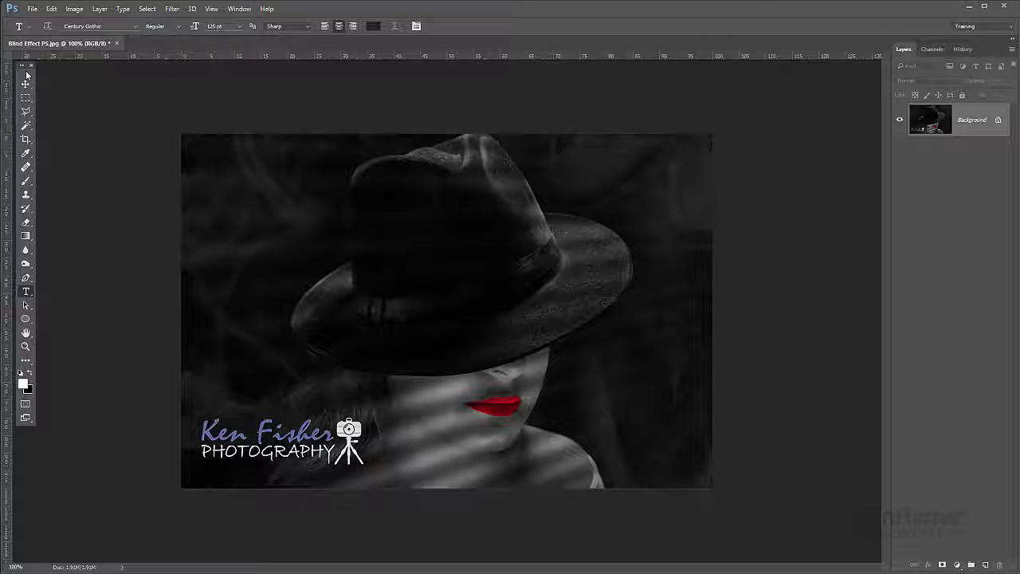
{"action": "left_click_drag", "start_coordinate": [27, 75], "coordinate": [11, 73]}
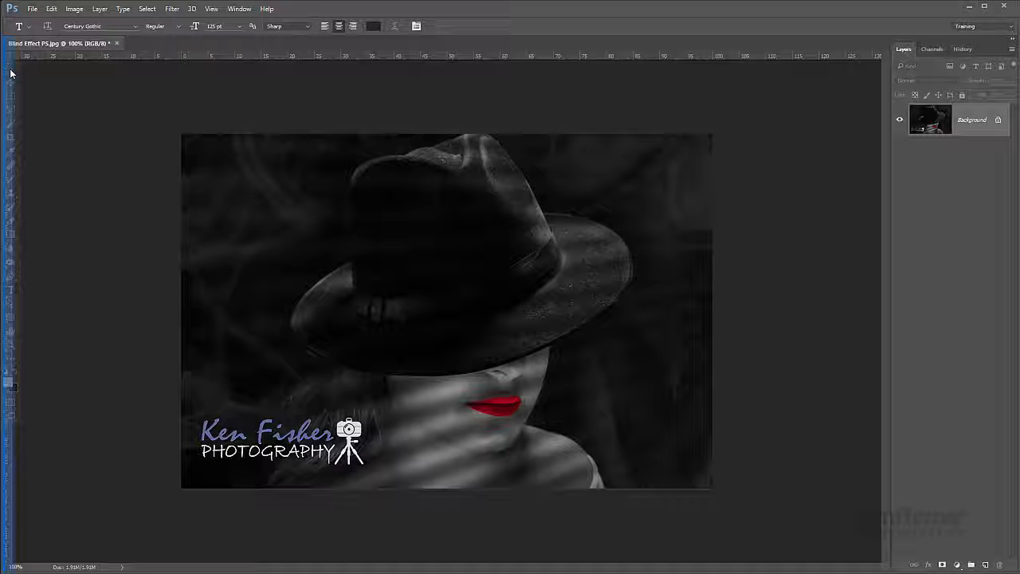
{"action": "left_click_drag", "start_coordinate": [10, 72], "coordinate": [11, 72]}
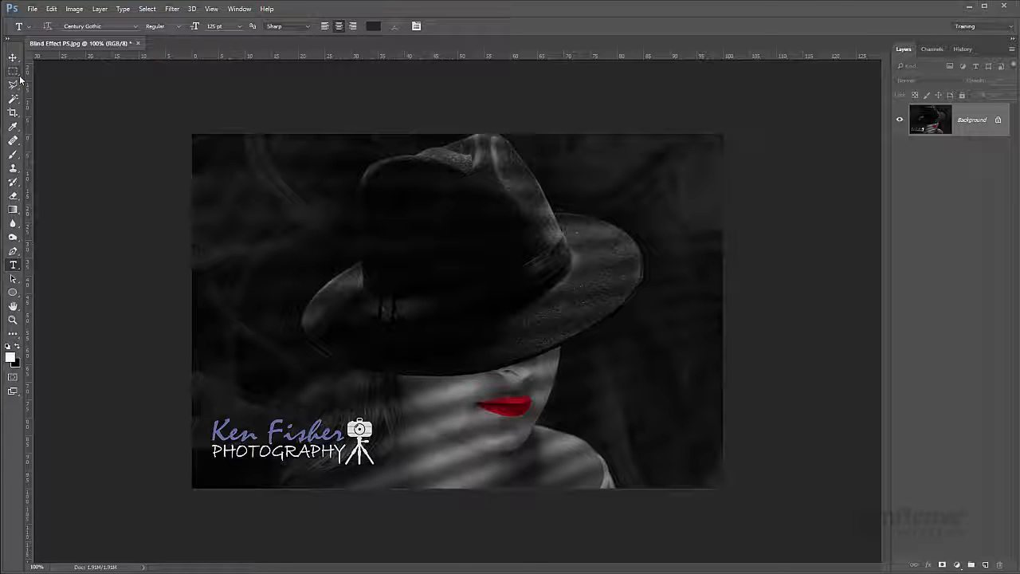
- Choose the Rectangular Marquee Tool and switch to the Elliptical Marquee Tool from the same tool group
{"action": "left_click", "coordinate": [20, 76]}
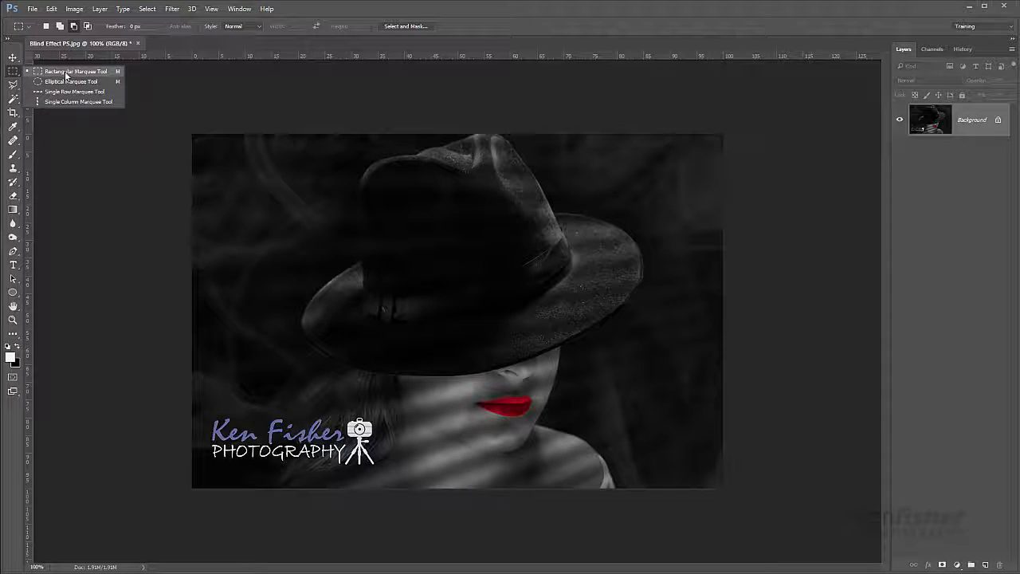
{"action": "left_click", "coordinate": [66, 72]}
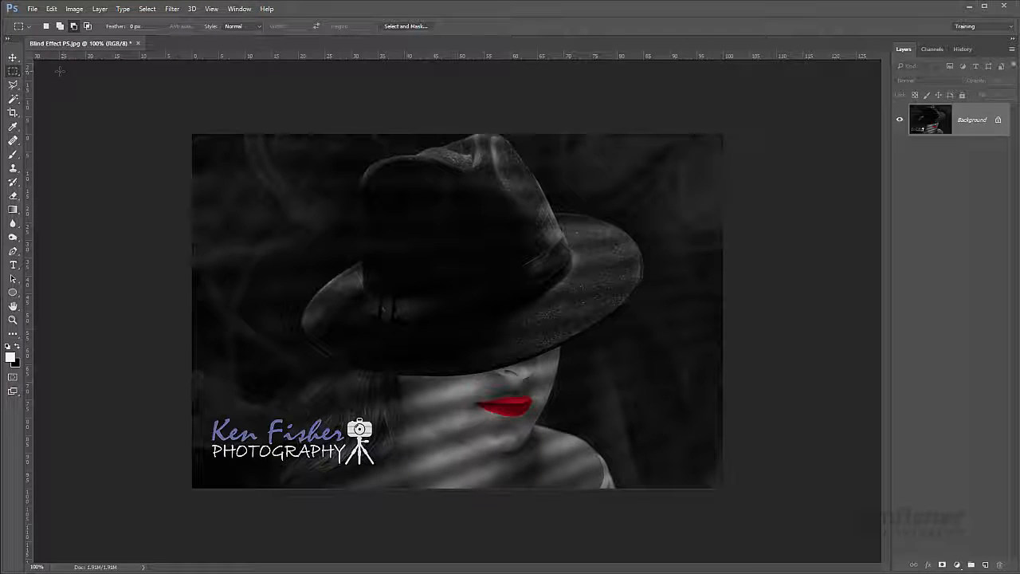
{"action": "left_click", "coordinate": [13, 73]}
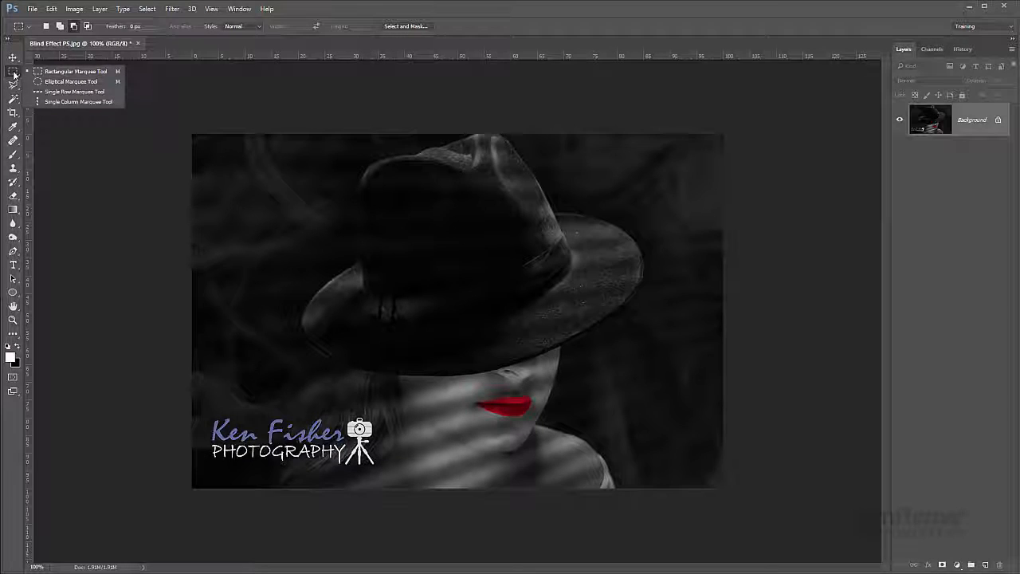
{"action": "left_click", "coordinate": [62, 82]}
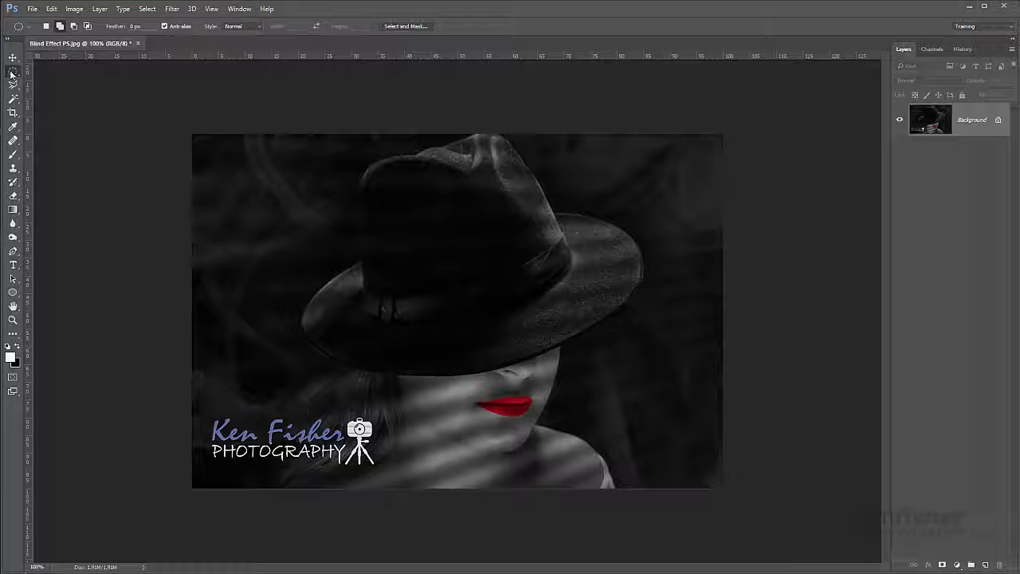
- Activate the Healing Brush Tool and show the other tools in its group
{"action": "left_click", "coordinate": [13, 142]}
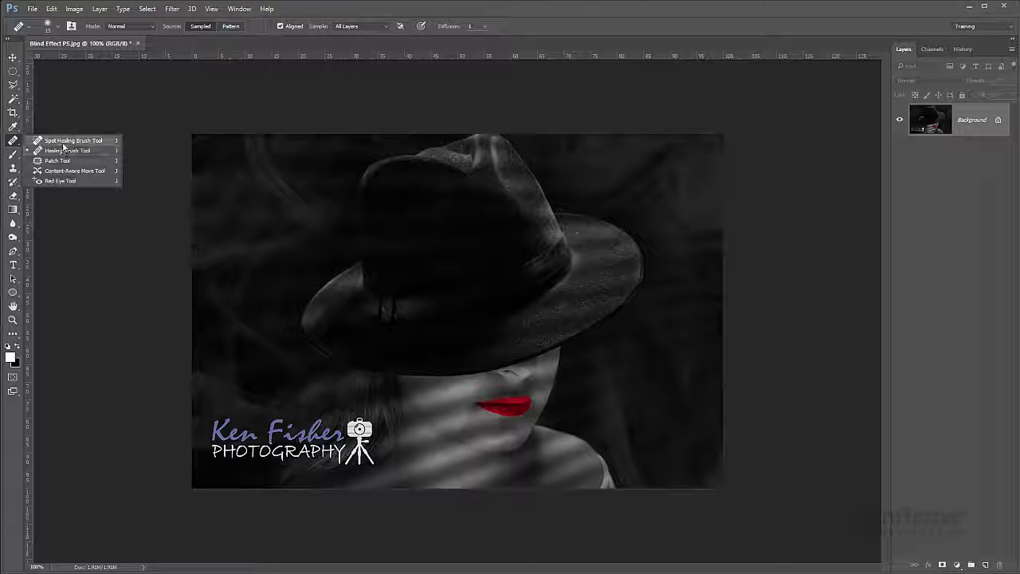
{"action": "left_click", "coordinate": [14, 143]}
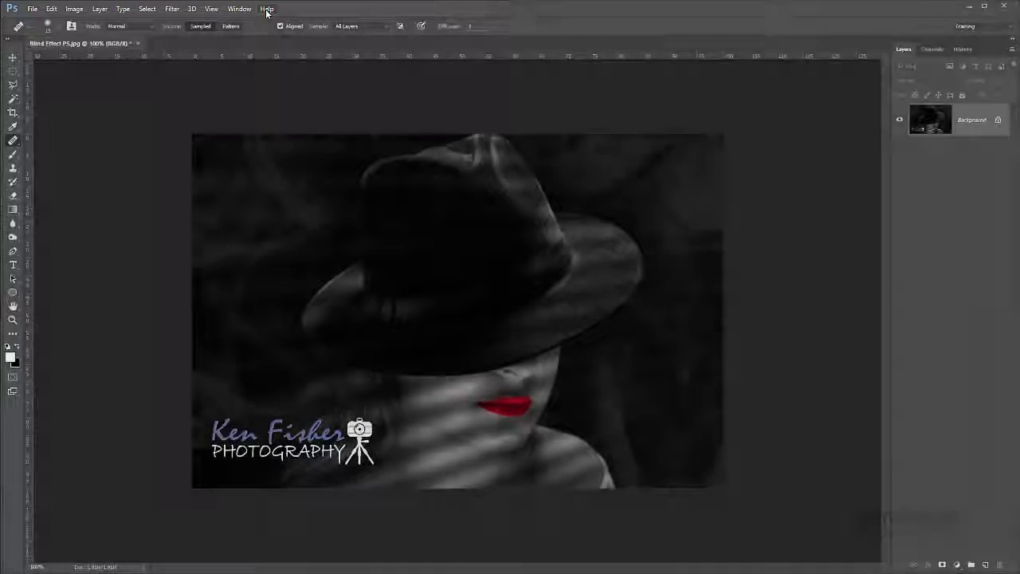
- Examine the Image Size settings of the photo and dismiss them without changing anything
{"action": "left_click", "coordinate": [74, 10]}
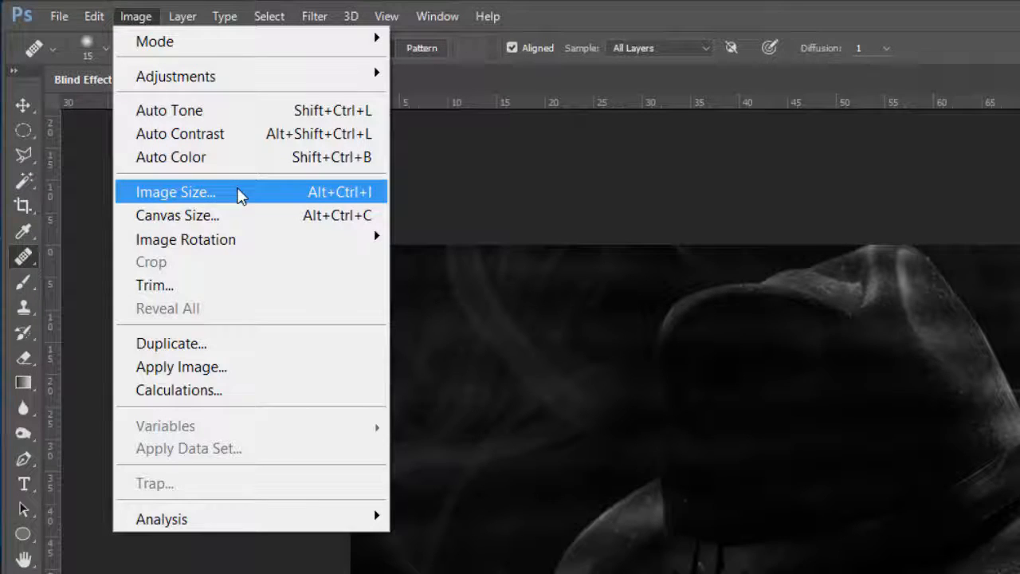
{"action": "left_click", "coordinate": [240, 194]}
{"action": "left_click_drag", "start_coordinate": [170, 91], "coordinate": [528, 164]}
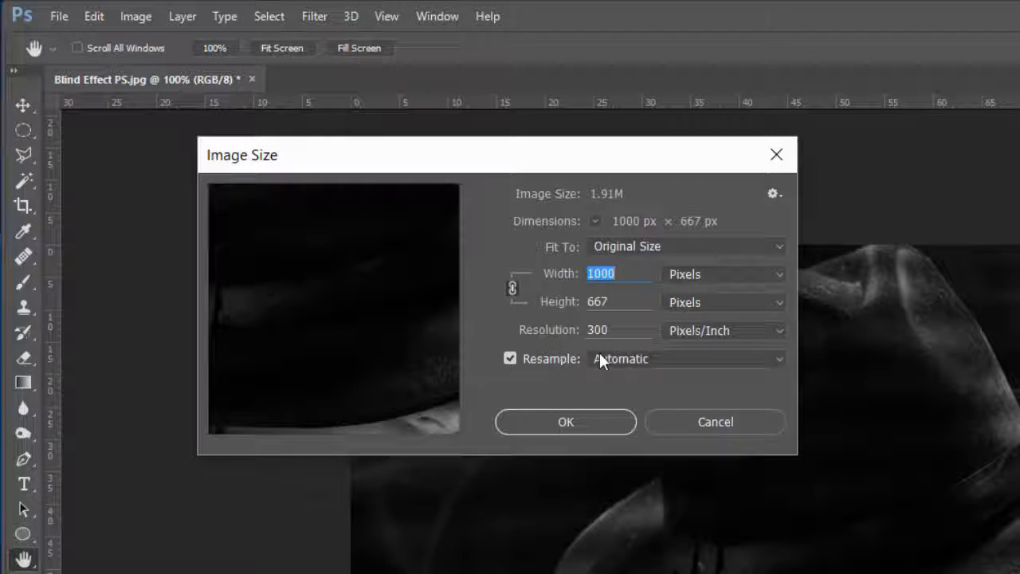
{"action": "left_click", "coordinate": [715, 418]}
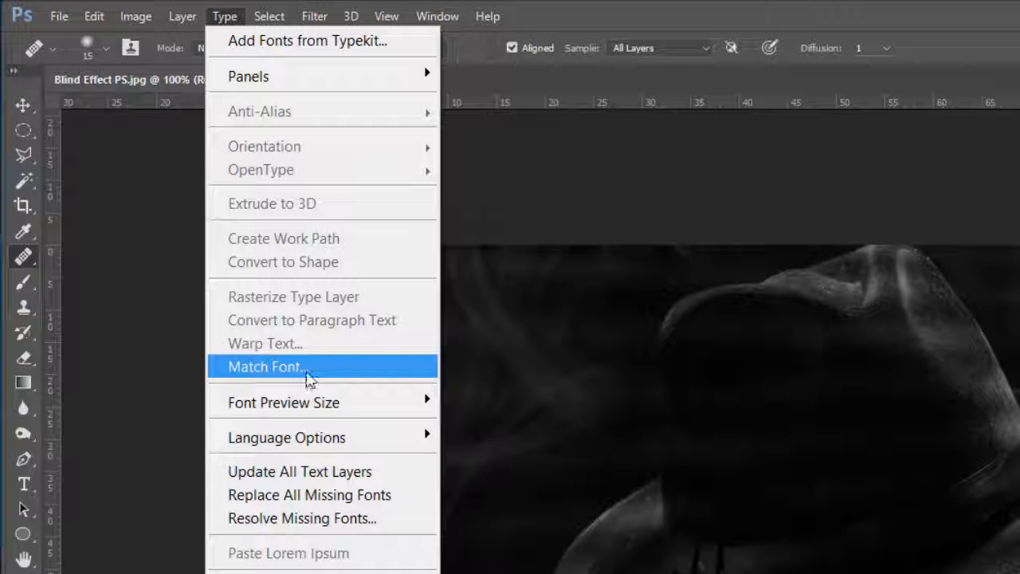
- Look through the available type, selection, layer and image commands, including the image adjustments
{"action": "left_click", "coordinate": [332, 369]}
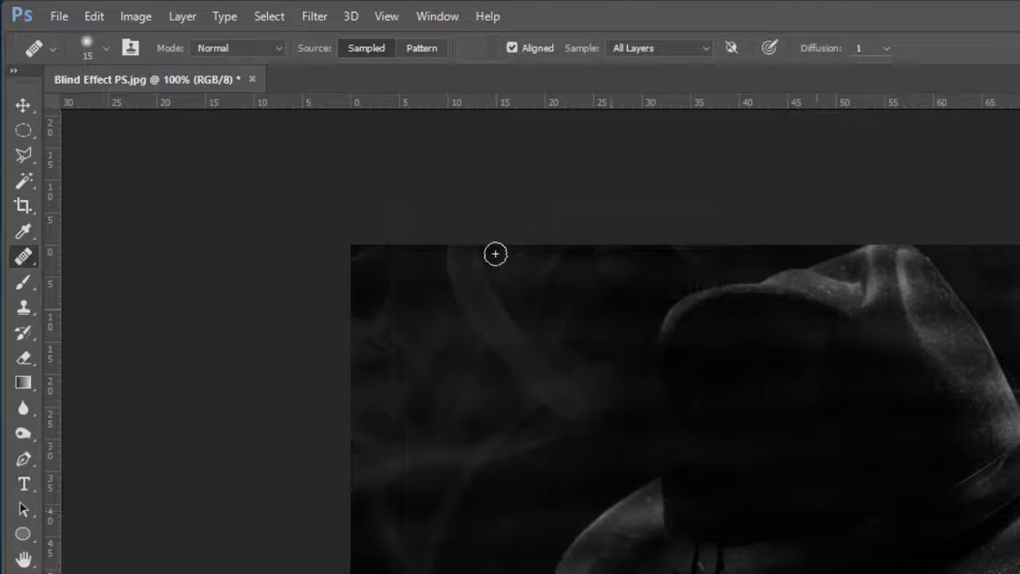
{"action": "left_click", "coordinate": [271, 16]}
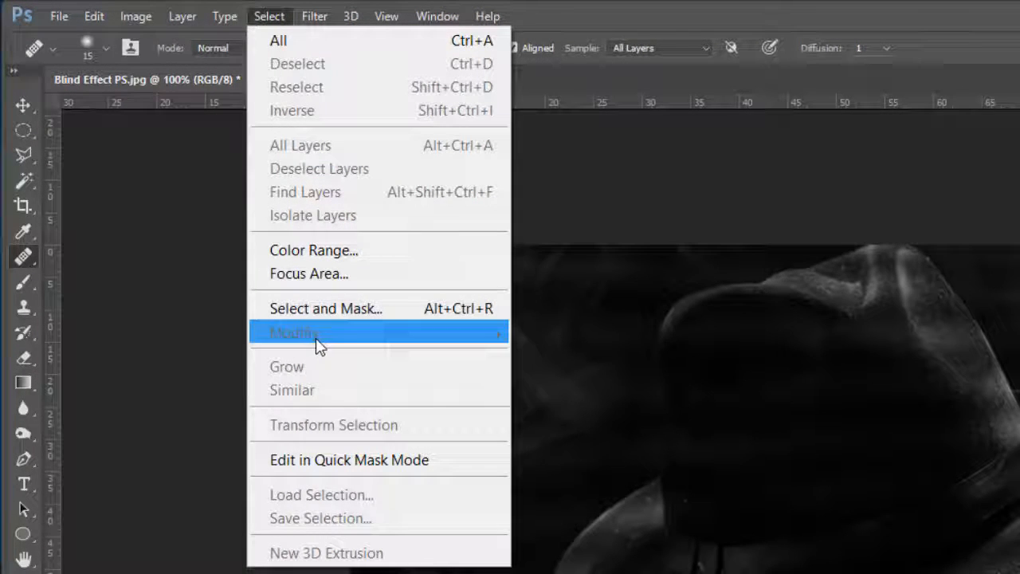
{"action": "mouse_move", "coordinate": [184, 16]}
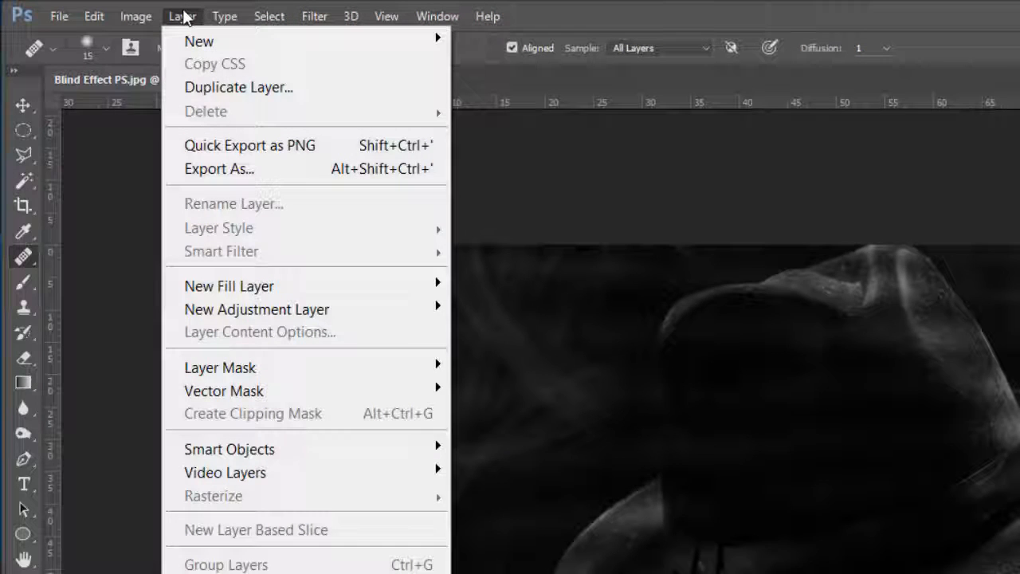
{"action": "mouse_move", "coordinate": [243, 283]}
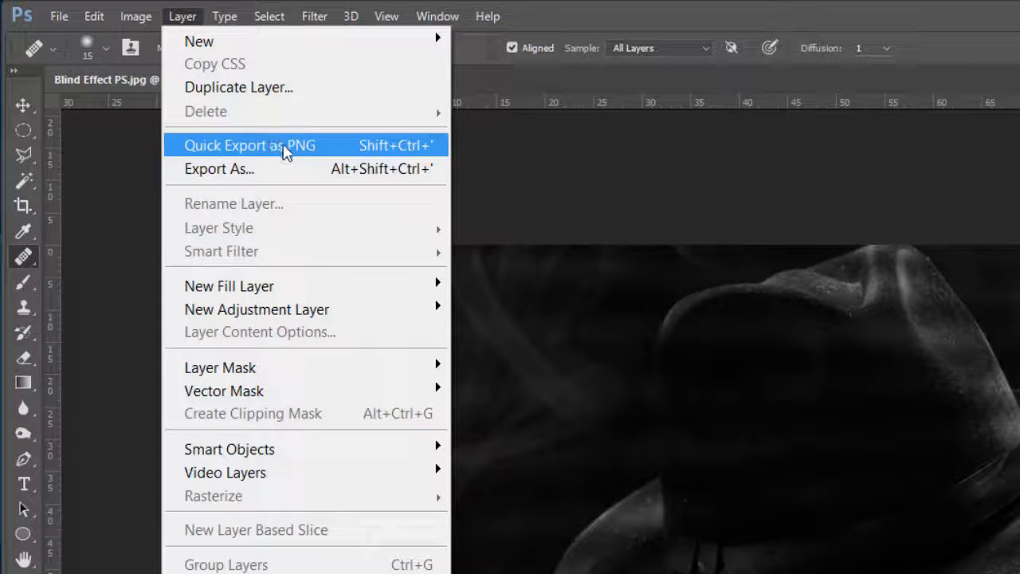
{"action": "left_click", "coordinate": [136, 17]}
{"action": "left_click", "coordinate": [136, 16]}
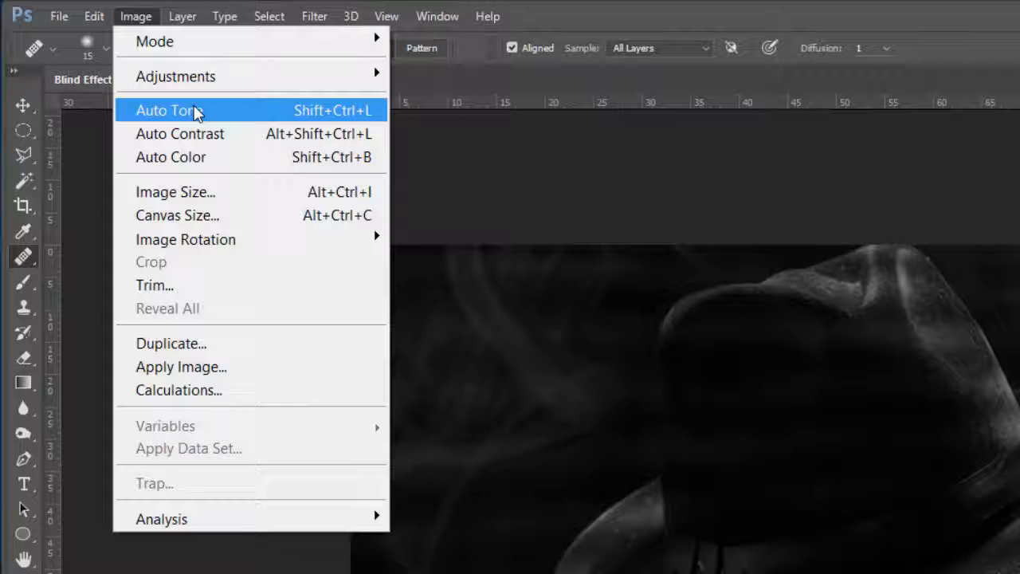
{"action": "mouse_move", "coordinate": [201, 82]}
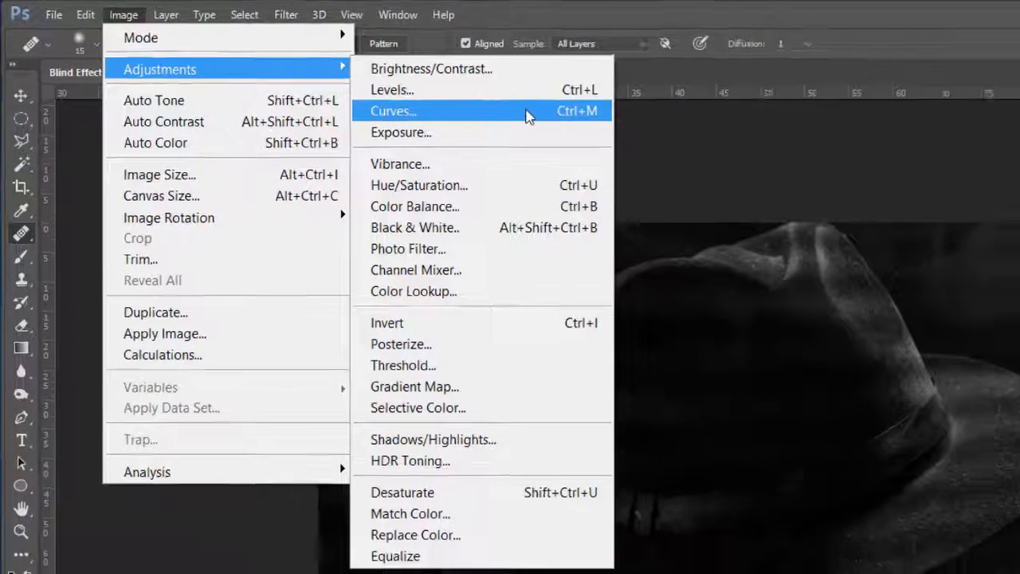
{"action": "left_click", "coordinate": [993, 148]}
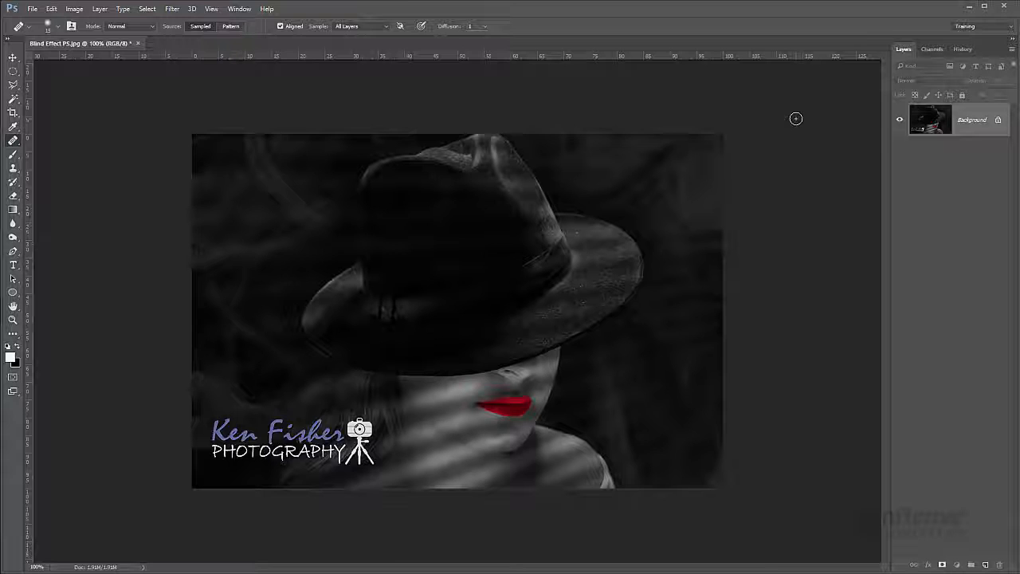
- Examine the context options for the Background layer, the empty layer area, the canvas surround and the healing brush
{"action": "right_click", "coordinate": [973, 130]}
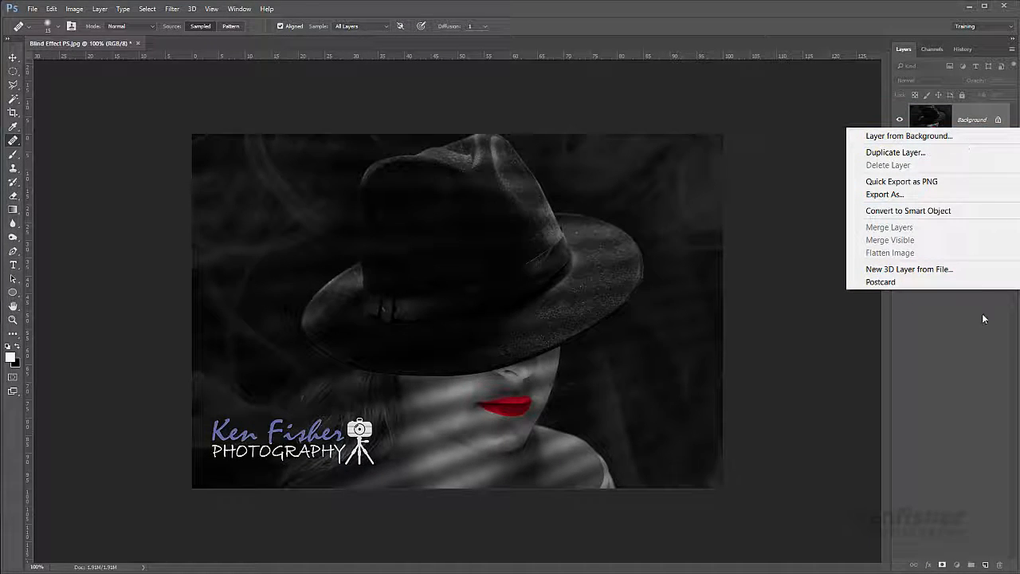
{"action": "right_click", "coordinate": [949, 325]}
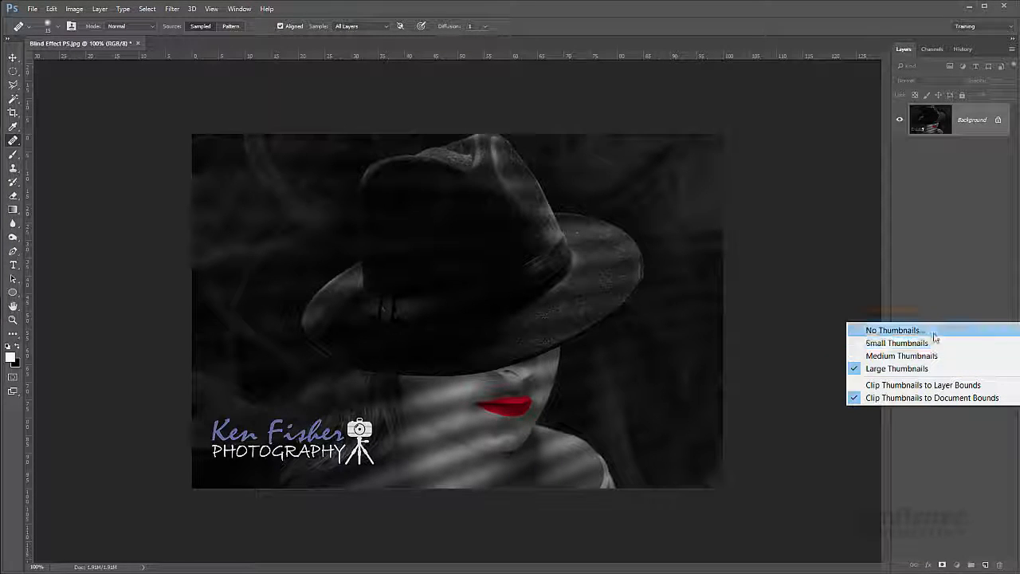
{"action": "right_click", "coordinate": [785, 156]}
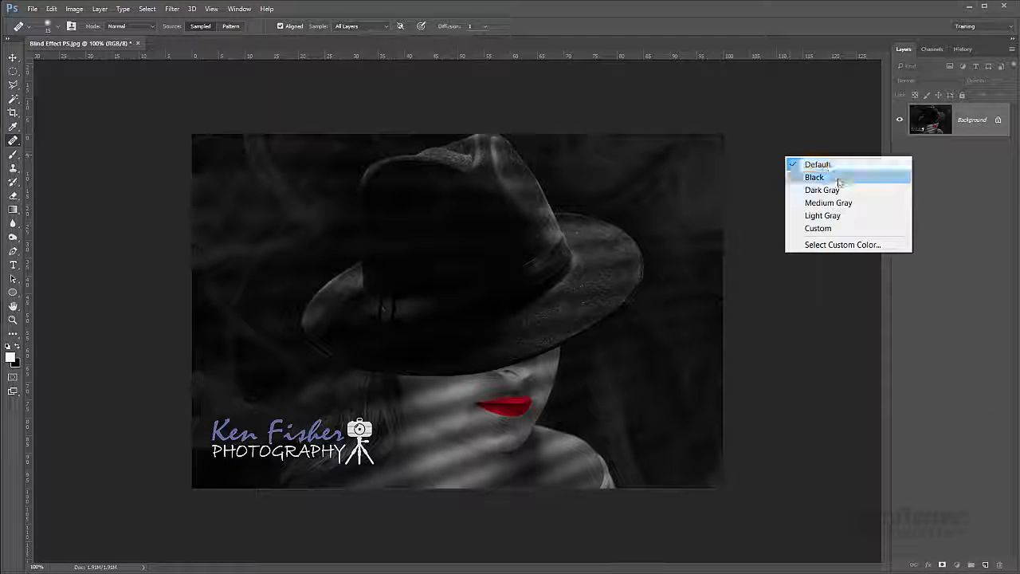
{"action": "left_click", "coordinate": [632, 170]}
{"action": "right_click", "coordinate": [631, 170]}
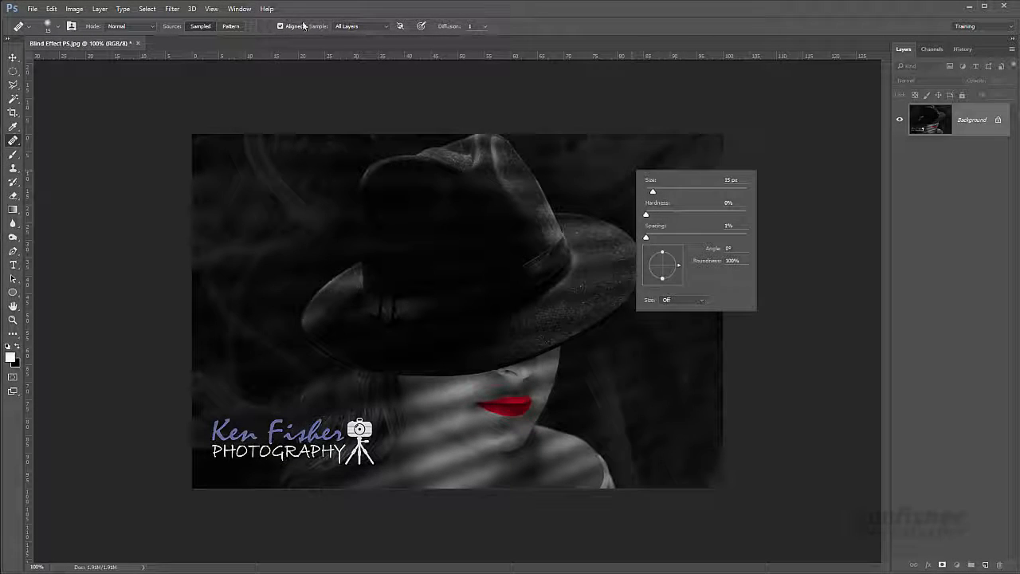
- Switch through the Move Tool and Rectangular Marquee Tool to the Polygonal Lasso Tool
{"action": "left_click", "coordinate": [13, 60]}
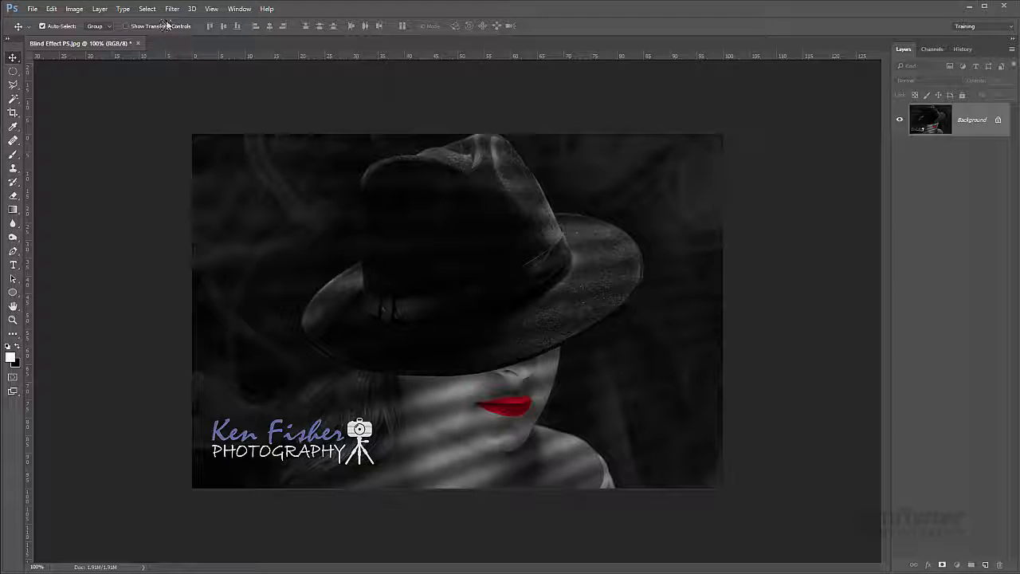
{"action": "right_click", "coordinate": [13, 72]}
{"action": "left_click", "coordinate": [70, 70]}
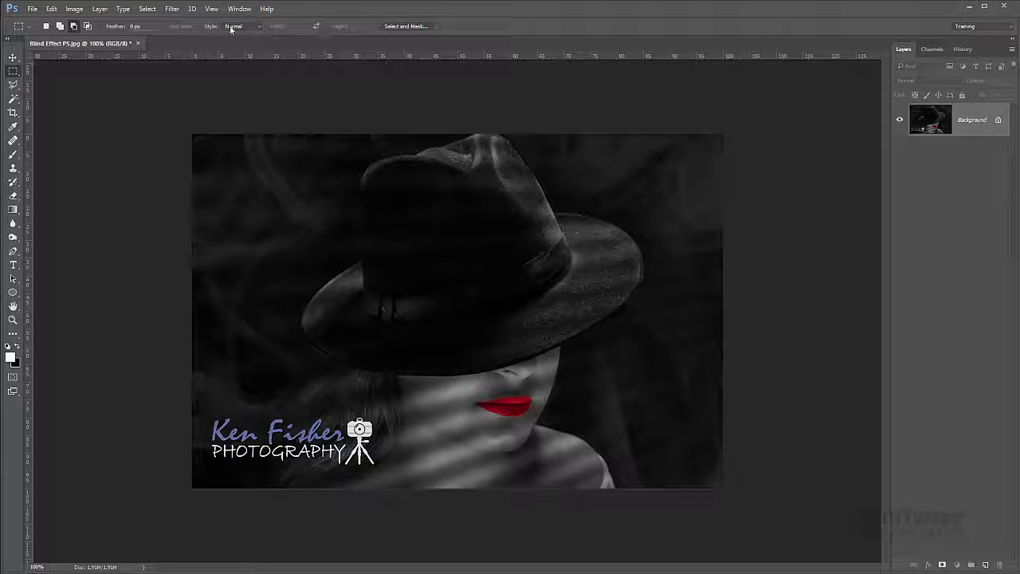
{"action": "left_click", "coordinate": [13, 85]}
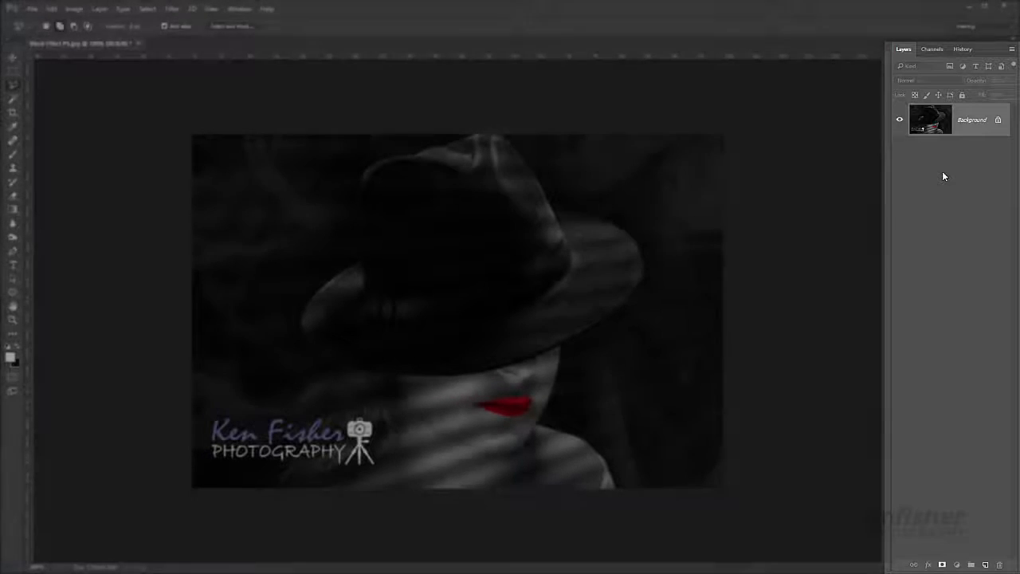
- View the document's channels and its edit history, and return to the layer list
{"action": "left_click", "coordinate": [932, 49]}
{"action": "left_click", "coordinate": [965, 50]}
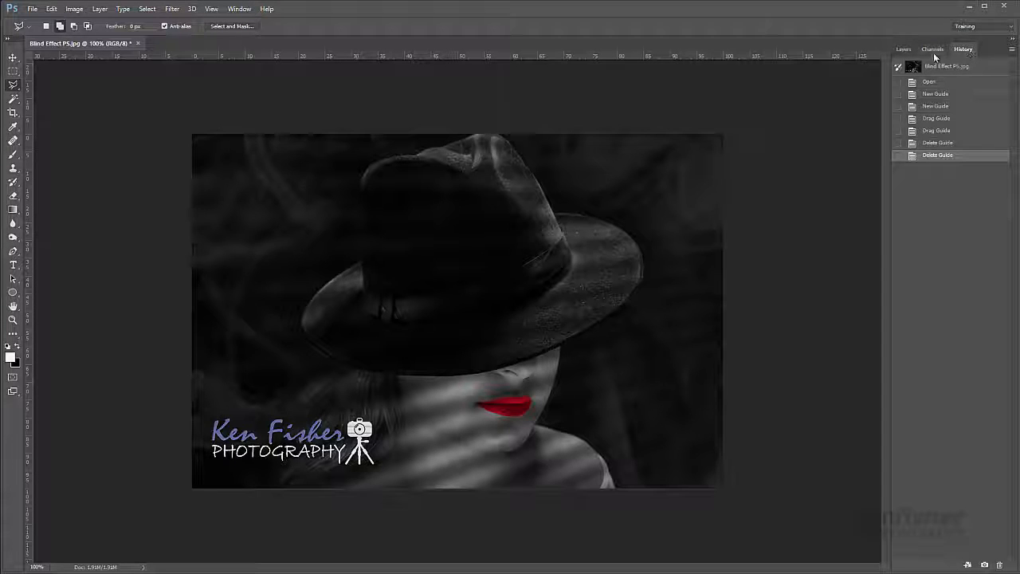
{"action": "left_click", "coordinate": [902, 49]}
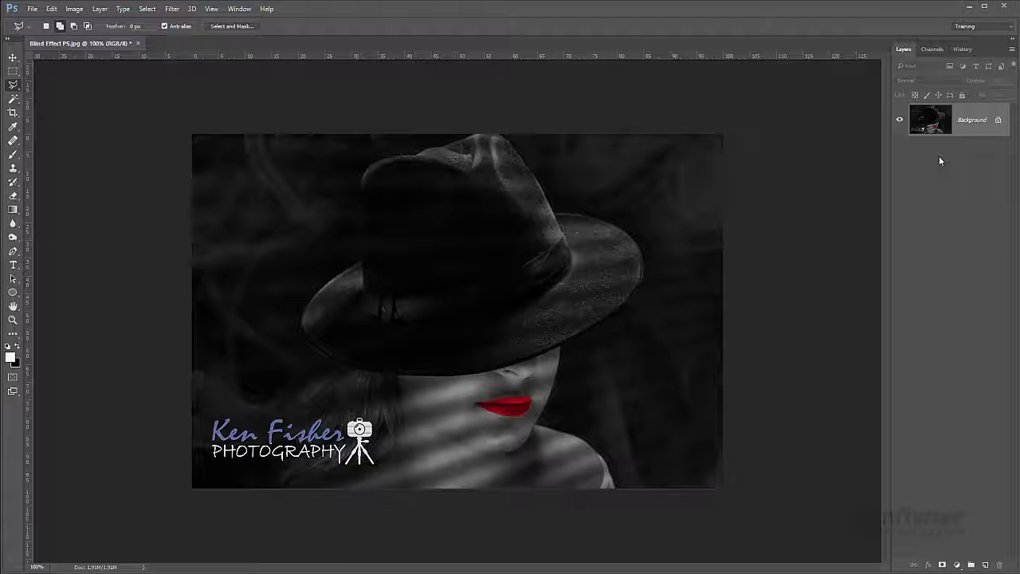
- Duplicate the Background layer and revert the document to its Open history state
{"action": "key", "text": "ctrl+j"}
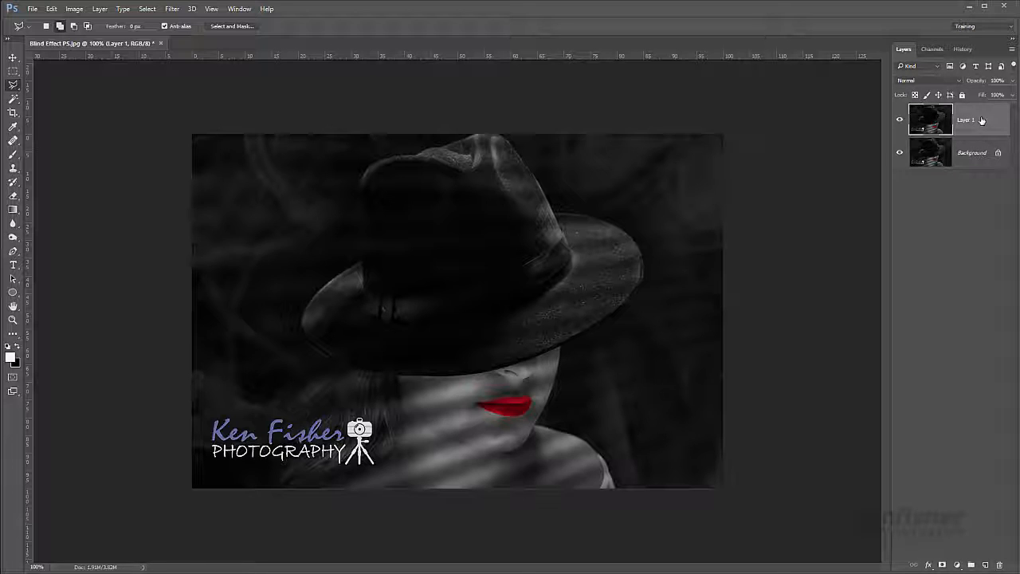
{"action": "left_click", "coordinate": [963, 50]}
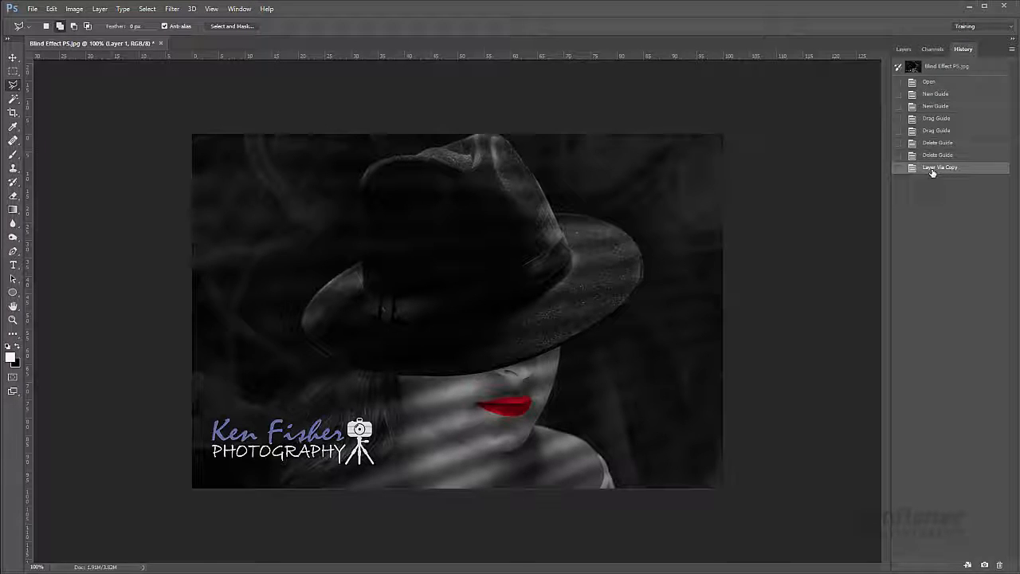
{"action": "left_click", "coordinate": [930, 82]}
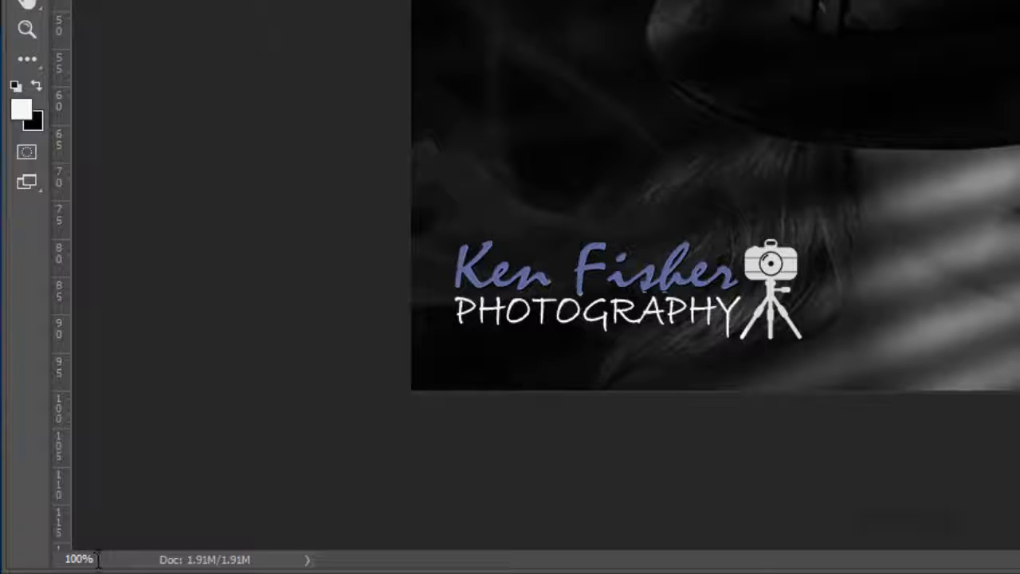
- Zoom the document out to 50% and return it to 100% with the Zoom Tool
{"action": "left_click_drag", "start_coordinate": [98, 558], "coordinate": [64, 558]}
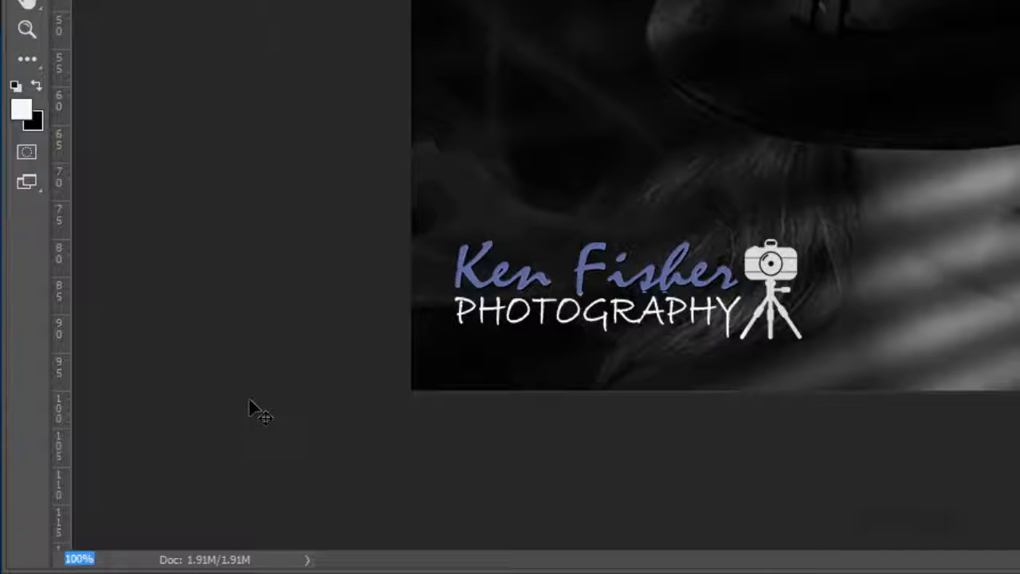
{"action": "type", "text": "50"}
{"action": "key", "text": "Return"}
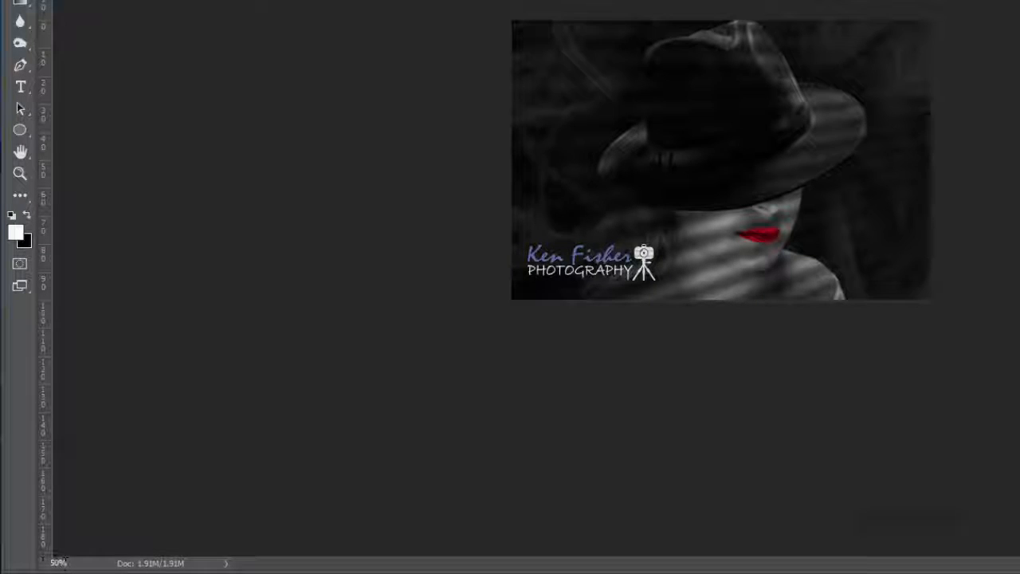
{"action": "double_click", "coordinate": [19, 175]}
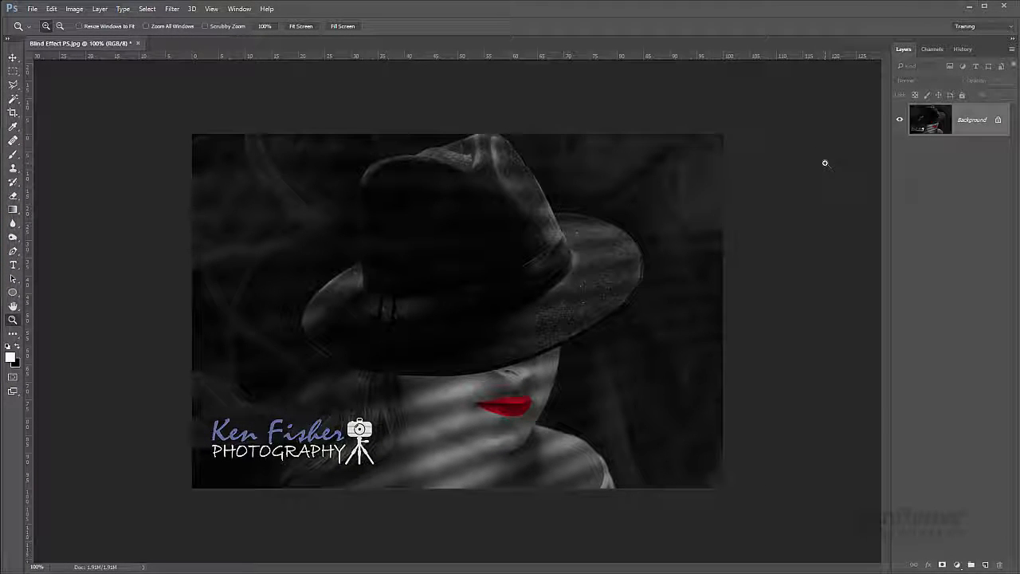
- Duplicate the Background layer, and switch the status information to Document Profile, Document Dimensions and back to Document Sizes
{"action": "key", "text": "ctrl+j"}
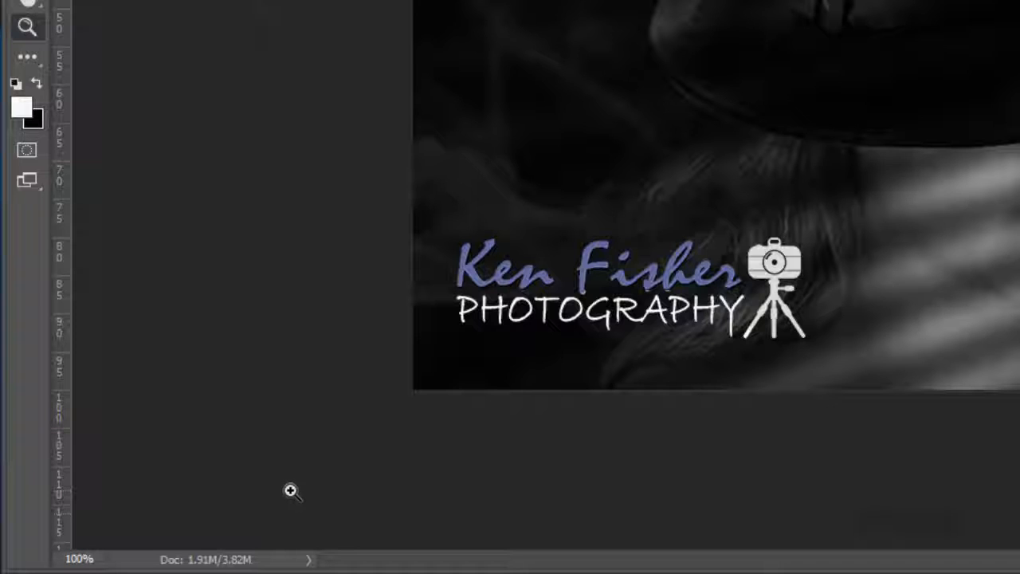
{"action": "left_click", "coordinate": [309, 563]}
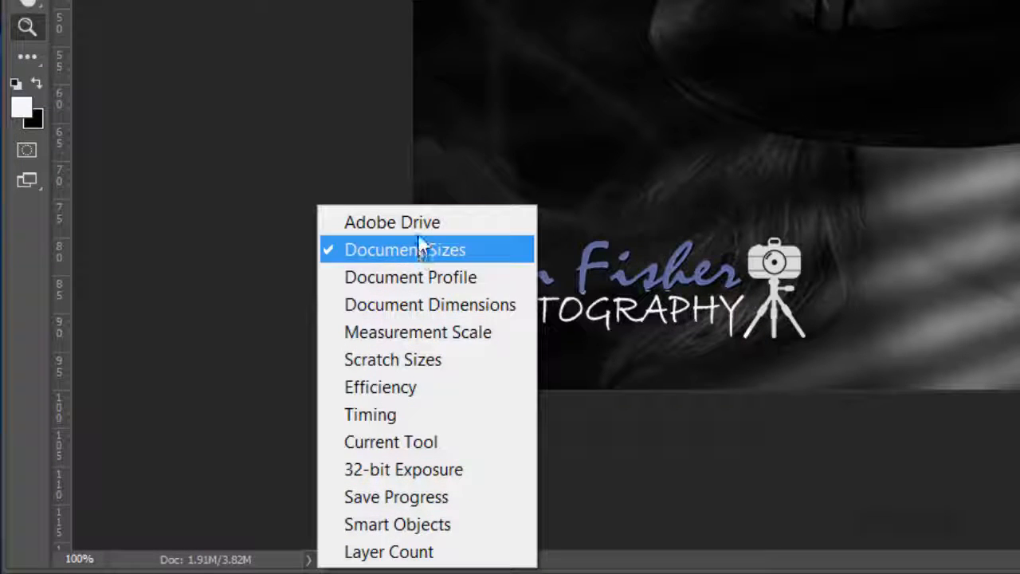
{"action": "left_click", "coordinate": [418, 276]}
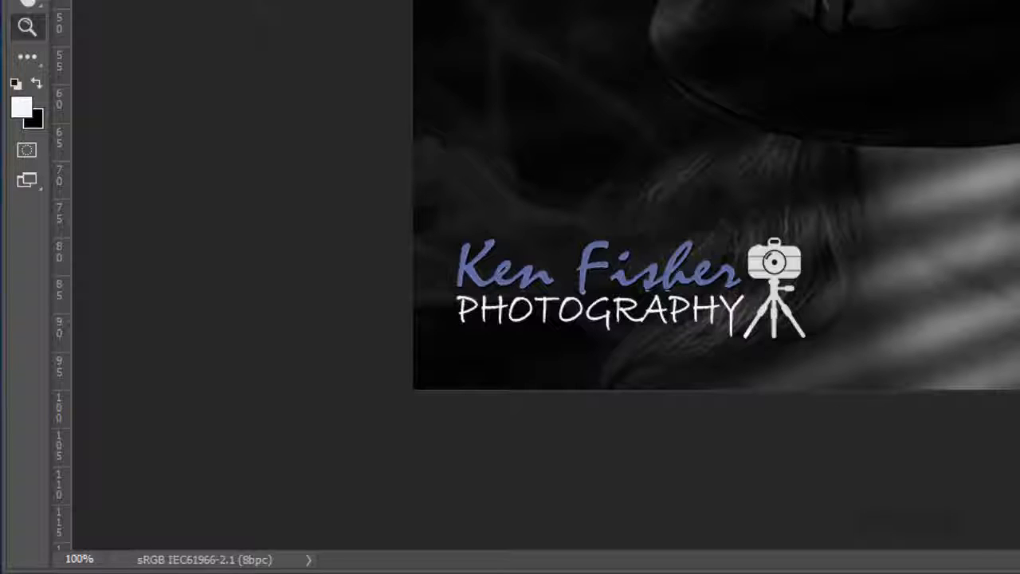
{"action": "left_click", "coordinate": [312, 561]}
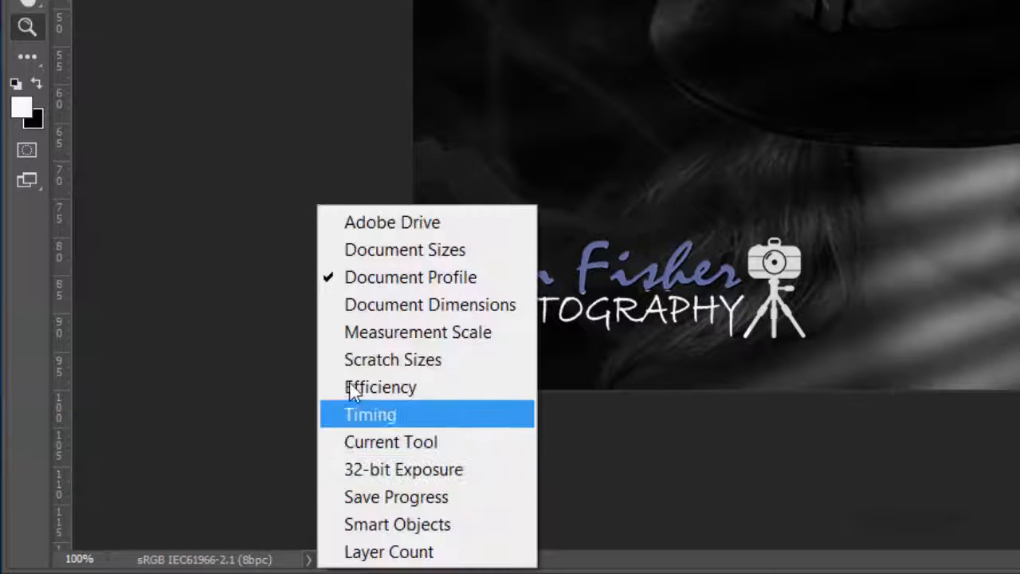
{"action": "left_click", "coordinate": [405, 302]}
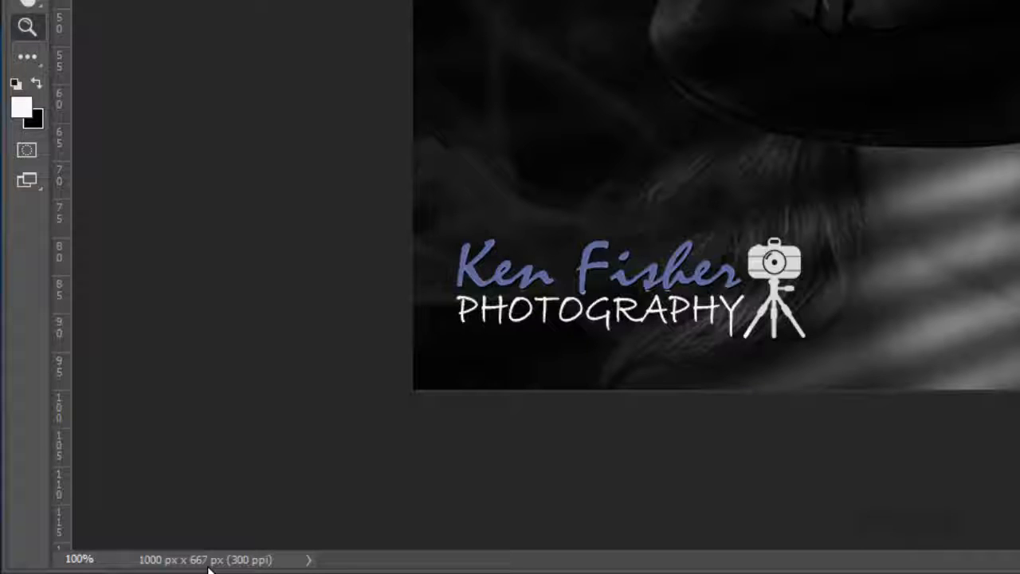
{"action": "left_click", "coordinate": [311, 560]}
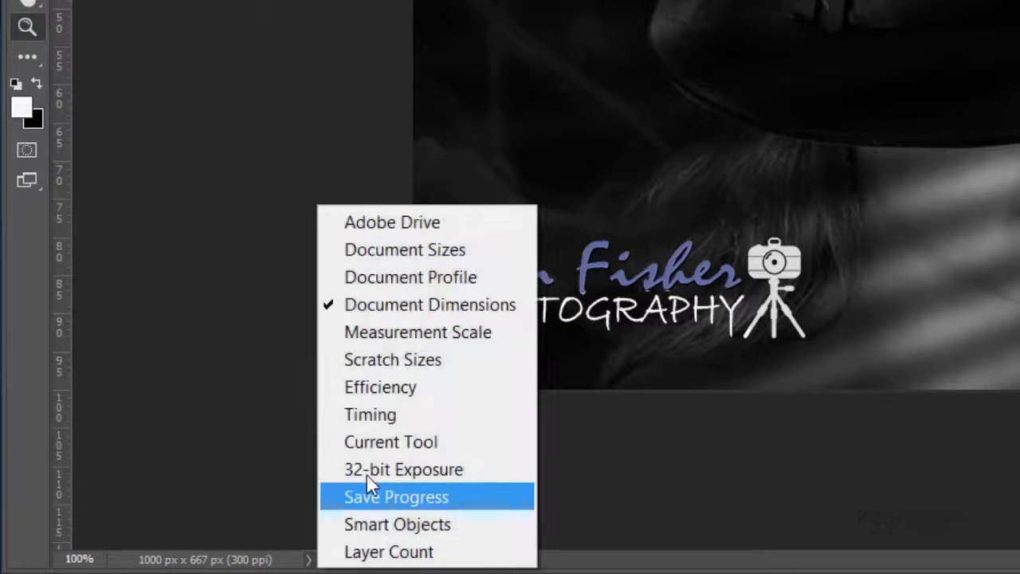
{"action": "left_click", "coordinate": [432, 254]}
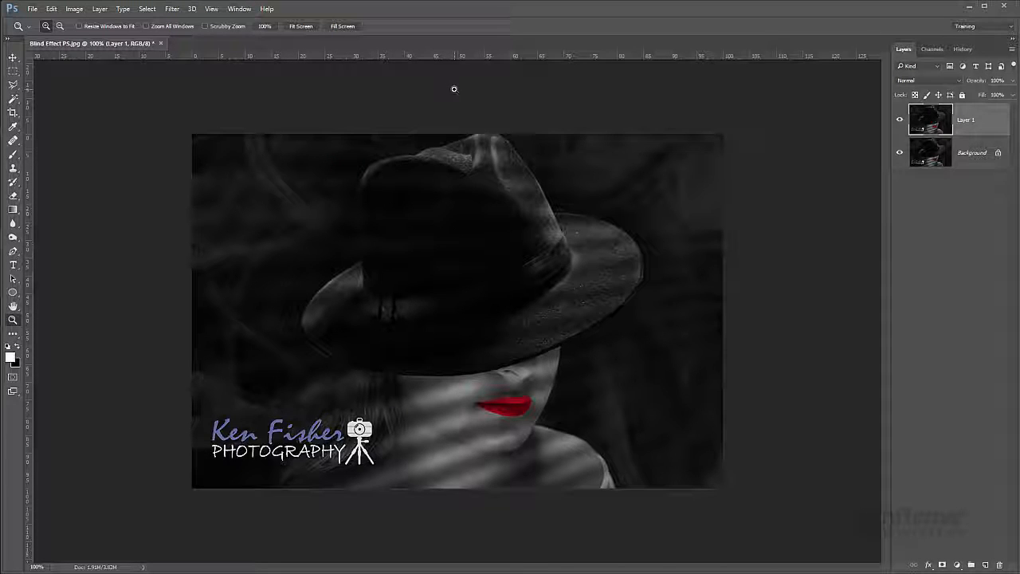
- Hide and redisplay the rulers, and choose Percent as the ruler unit
{"action": "key", "text": "ctrl+r"}
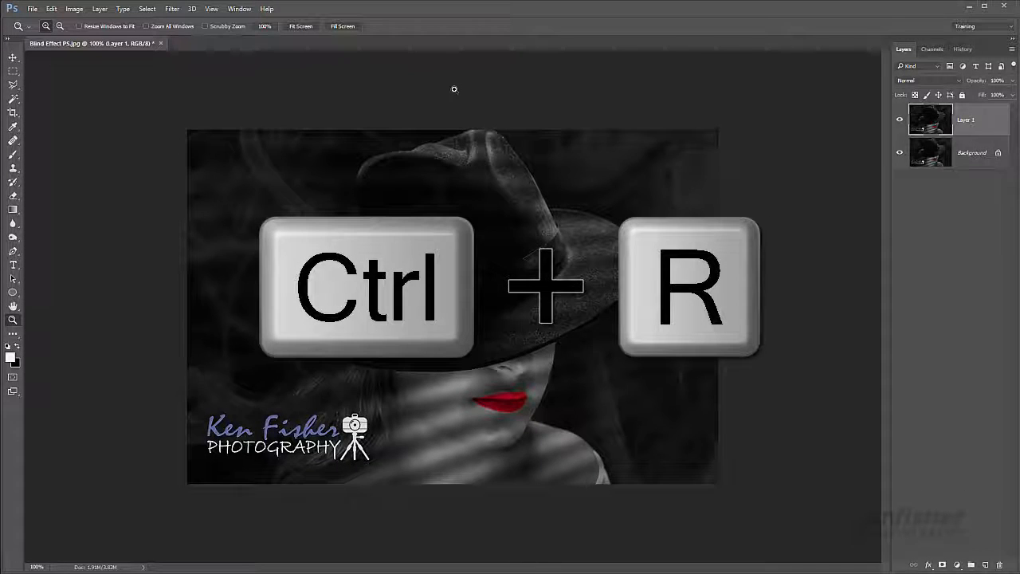
{"action": "key", "text": "ctrl+r"}
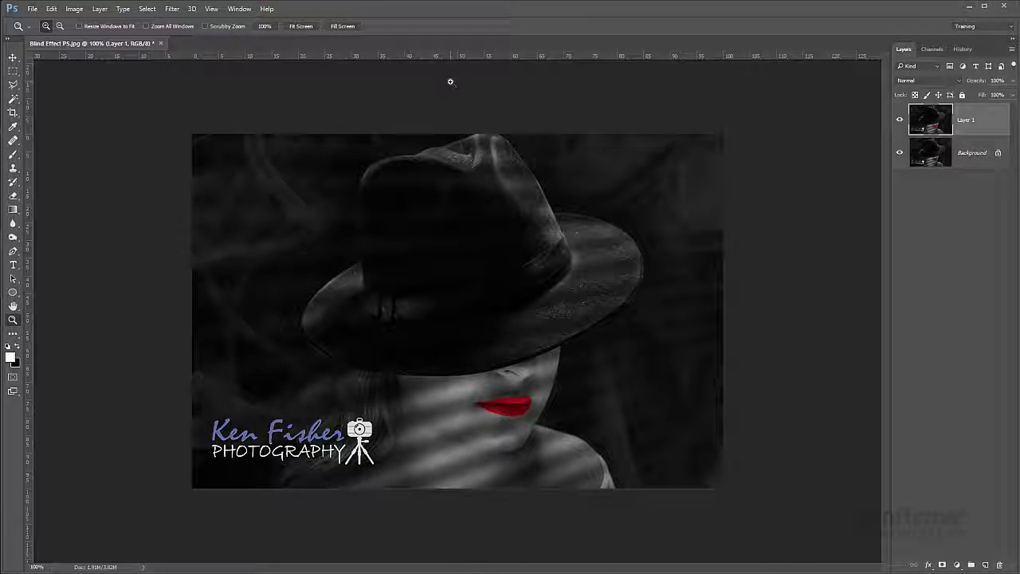
{"action": "right_click", "coordinate": [393, 57]}
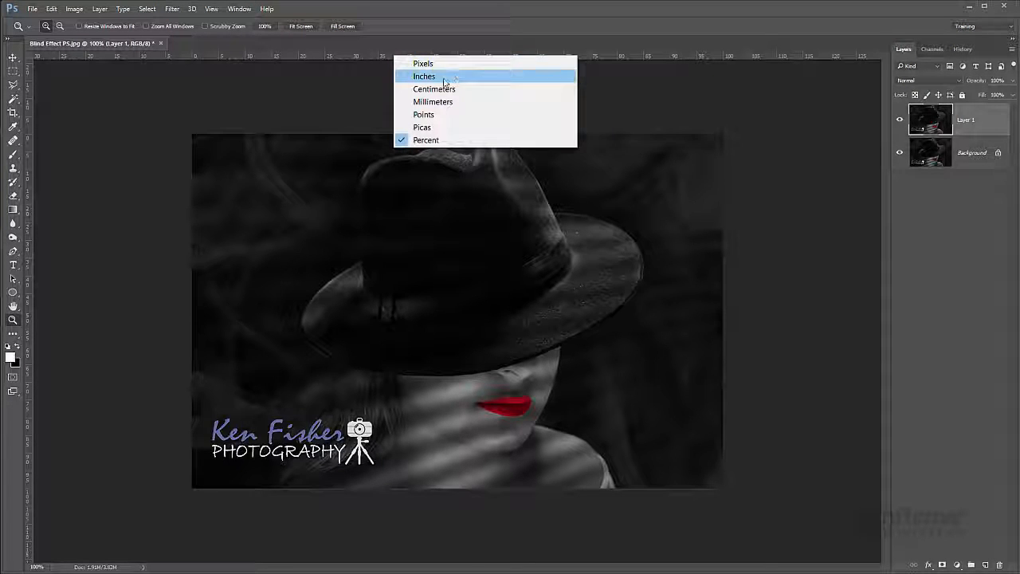
{"action": "left_click", "coordinate": [445, 141]}
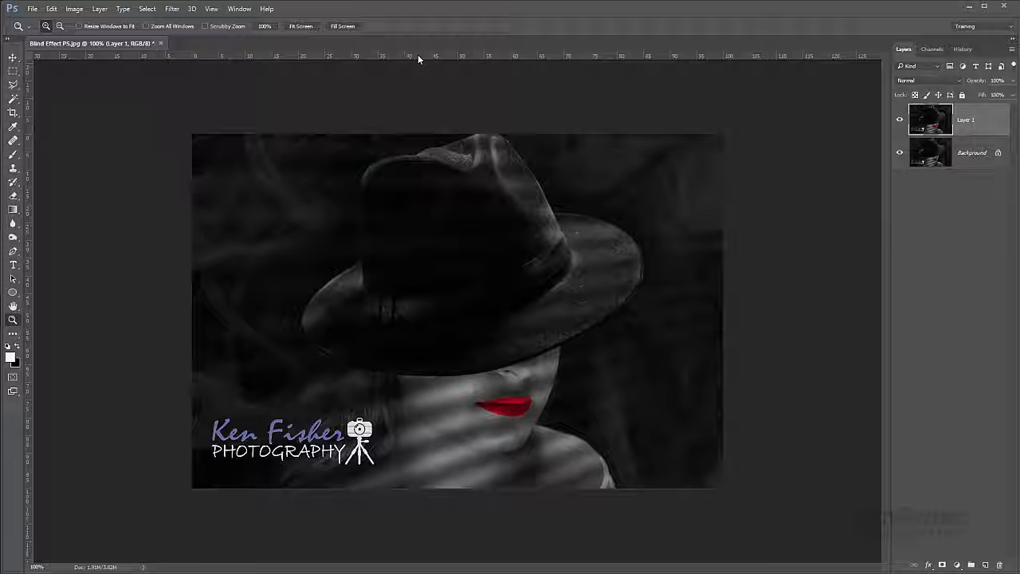
- Place horizontal guides across the hat's crown and the lips, and a vertical guide at about 13% of the image width
{"action": "left_click_drag", "start_coordinate": [418, 56], "coordinate": [430, 203]}
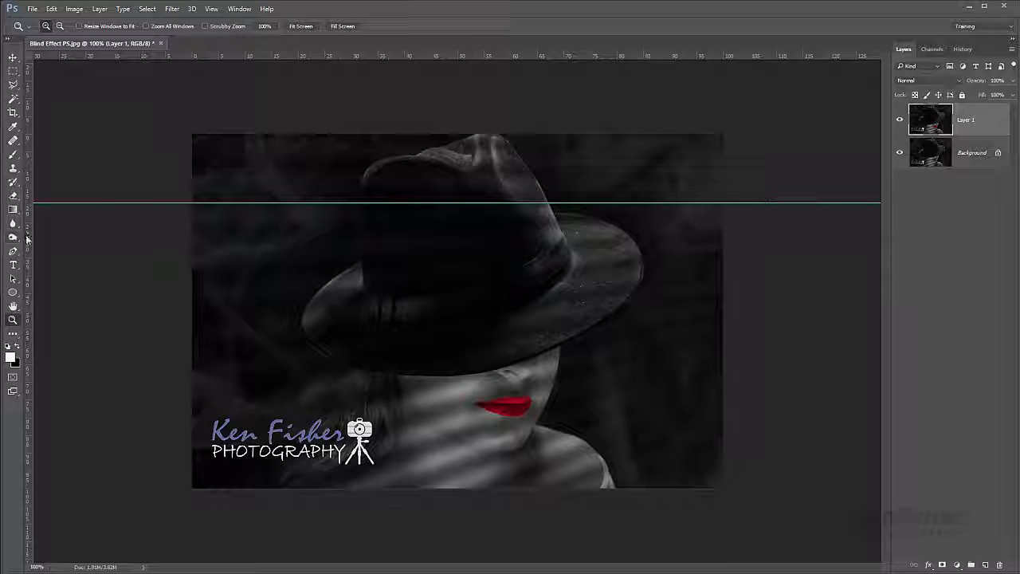
{"action": "left_click_drag", "start_coordinate": [26, 239], "coordinate": [264, 276]}
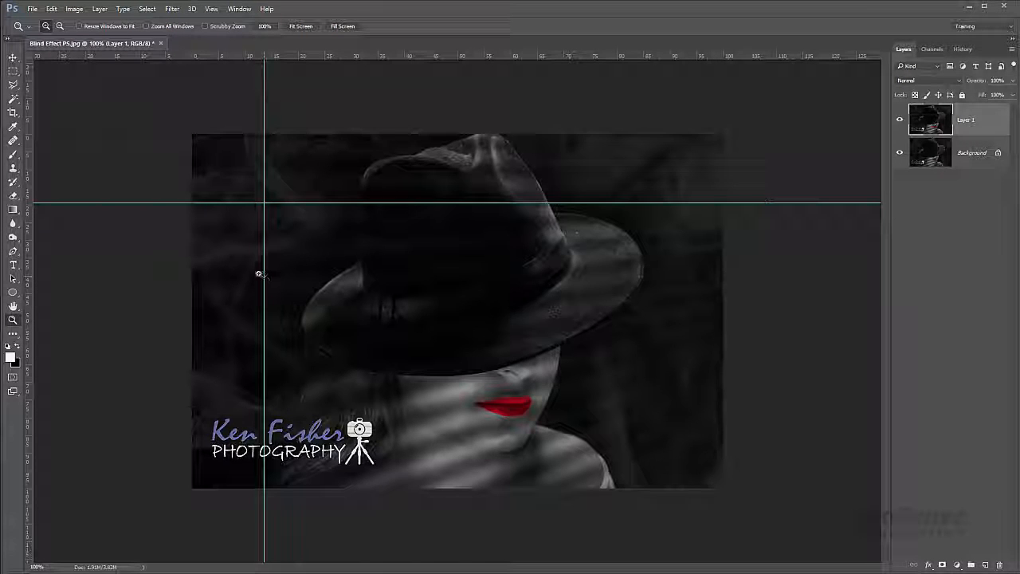
{"action": "left_click_drag", "start_coordinate": [529, 55], "coordinate": [511, 412]}
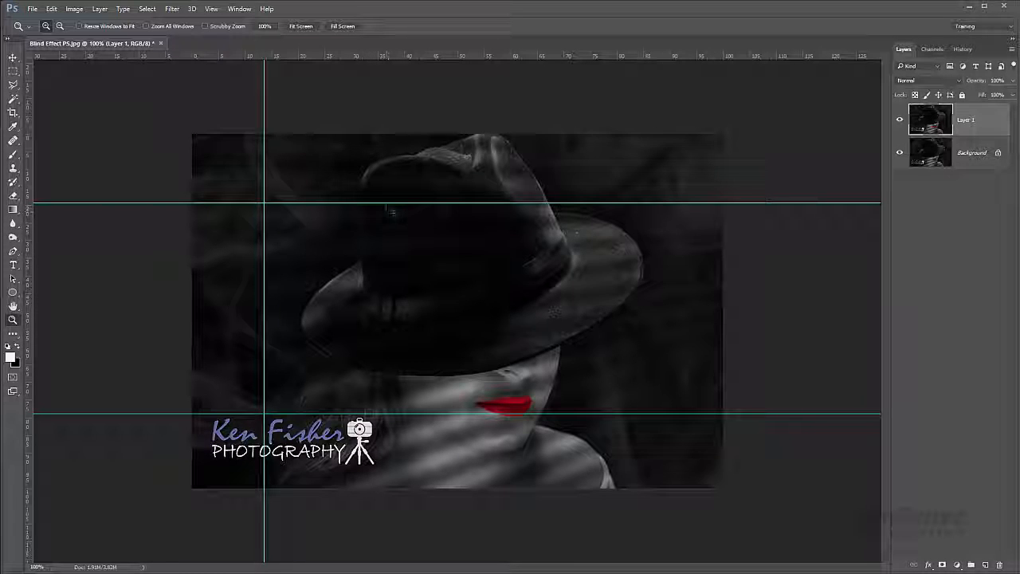
- Remove both horizontal guides and the vertical guide from the image by returning them to the rulers
{"action": "key", "text": "ctrl"}
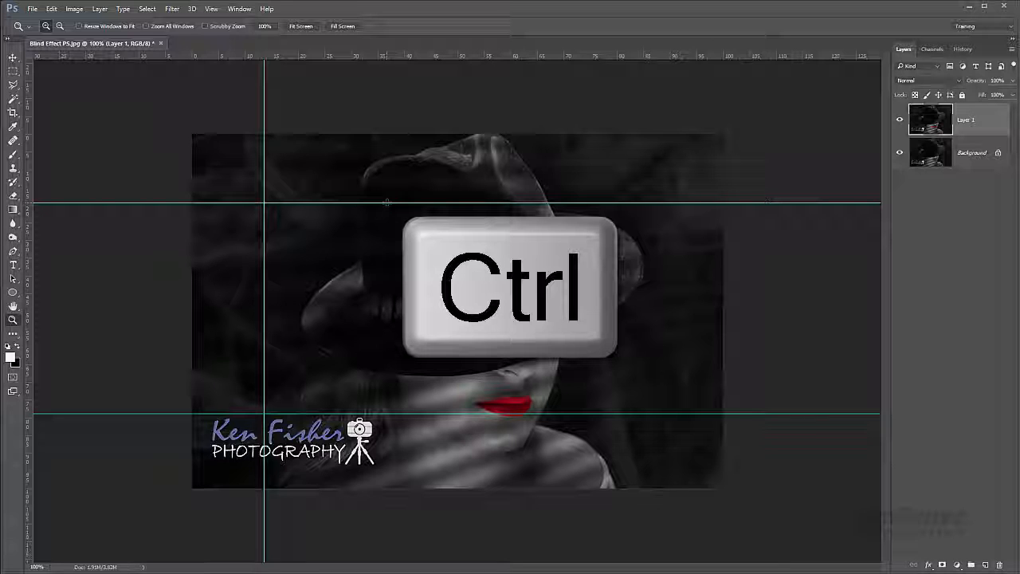
{"action": "left_click_drag", "start_coordinate": [385, 202], "coordinate": [390, 55]}
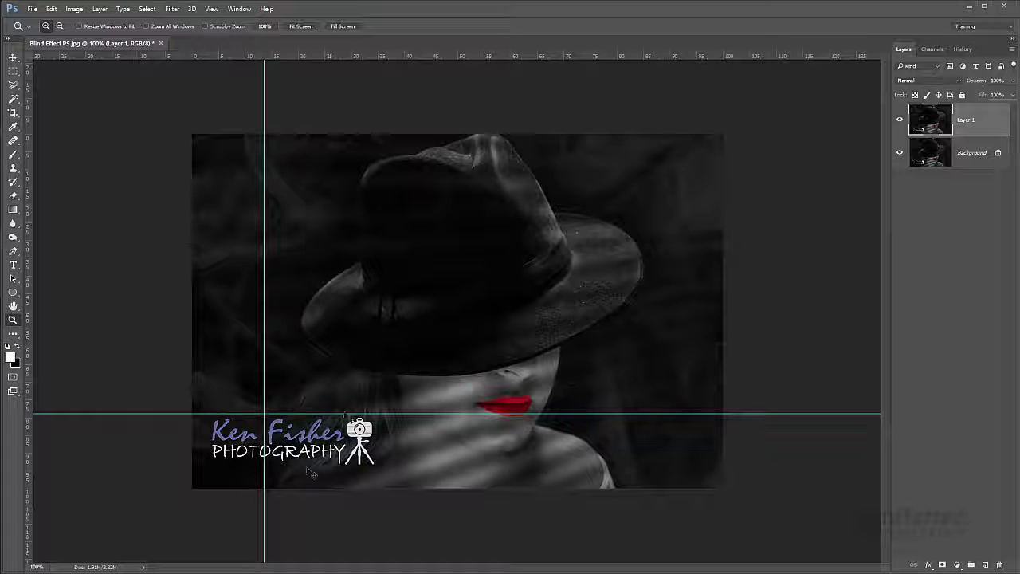
{"action": "left_click_drag", "start_coordinate": [345, 414], "coordinate": [374, 55]}
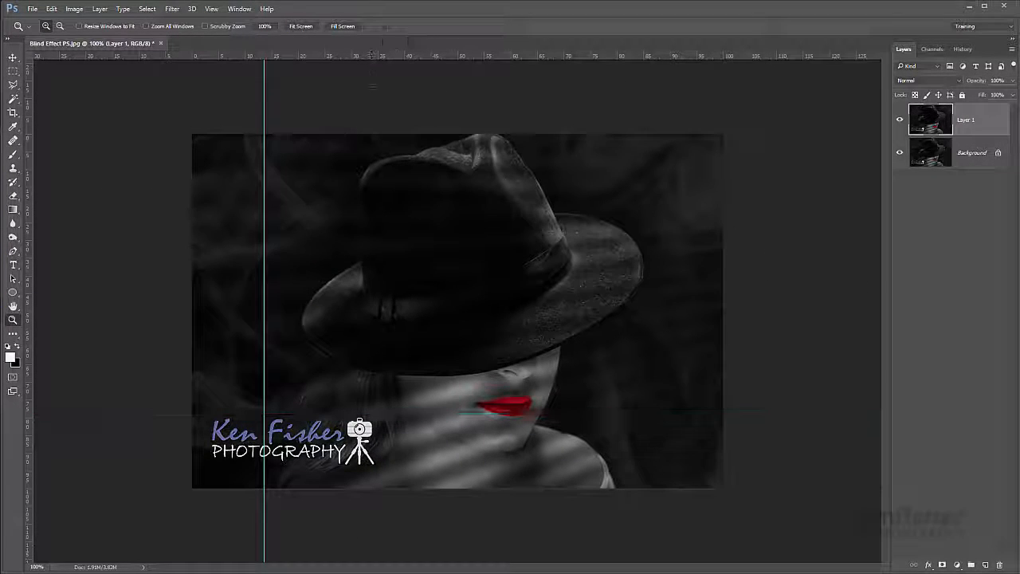
{"action": "left_click_drag", "start_coordinate": [264, 319], "coordinate": [28, 344]}
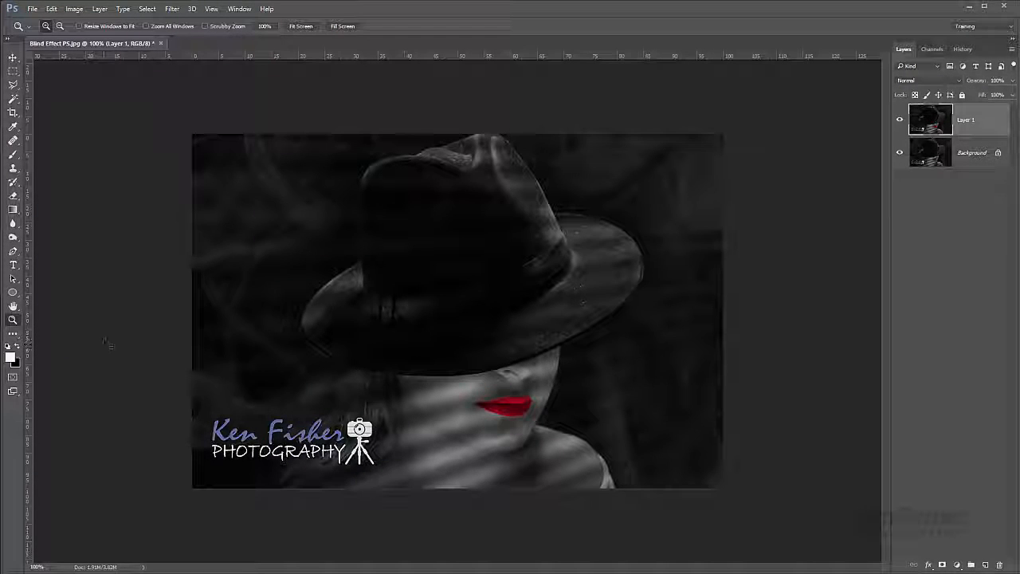